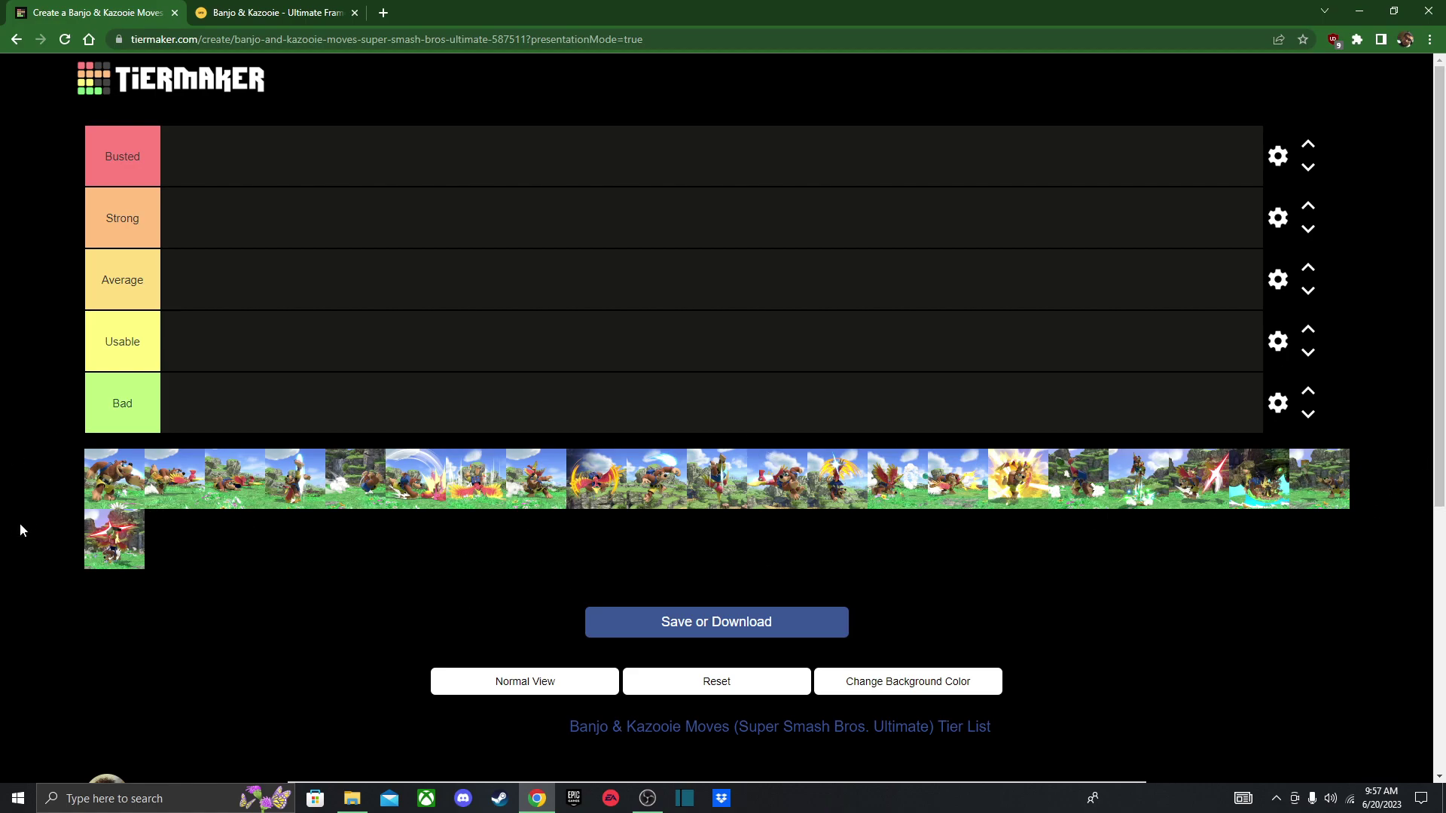
left_click_drag(114, 539, 18, 536)
scroll(226, 595, "down", 4)
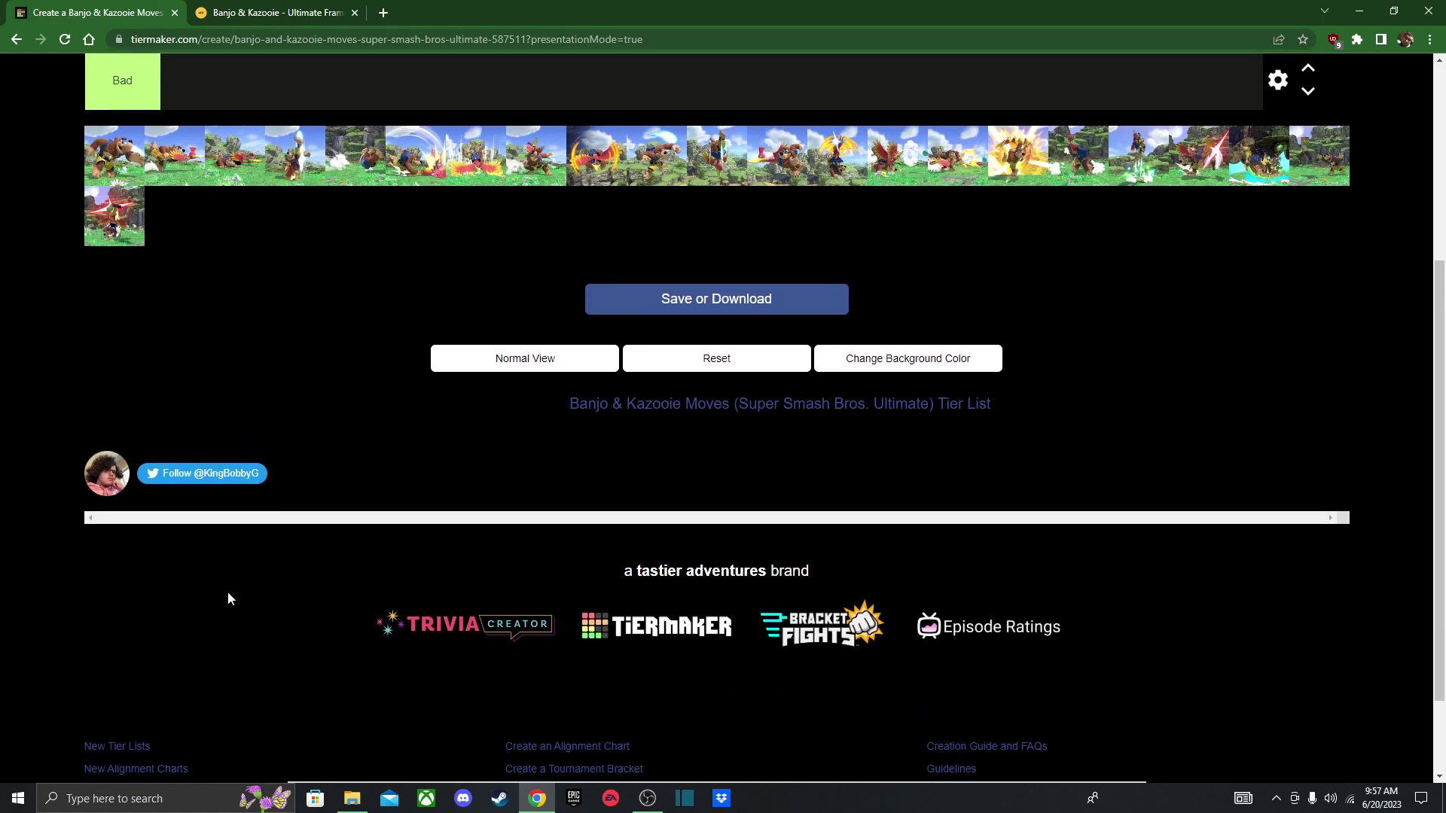
scroll(486, 599, "up", 4)
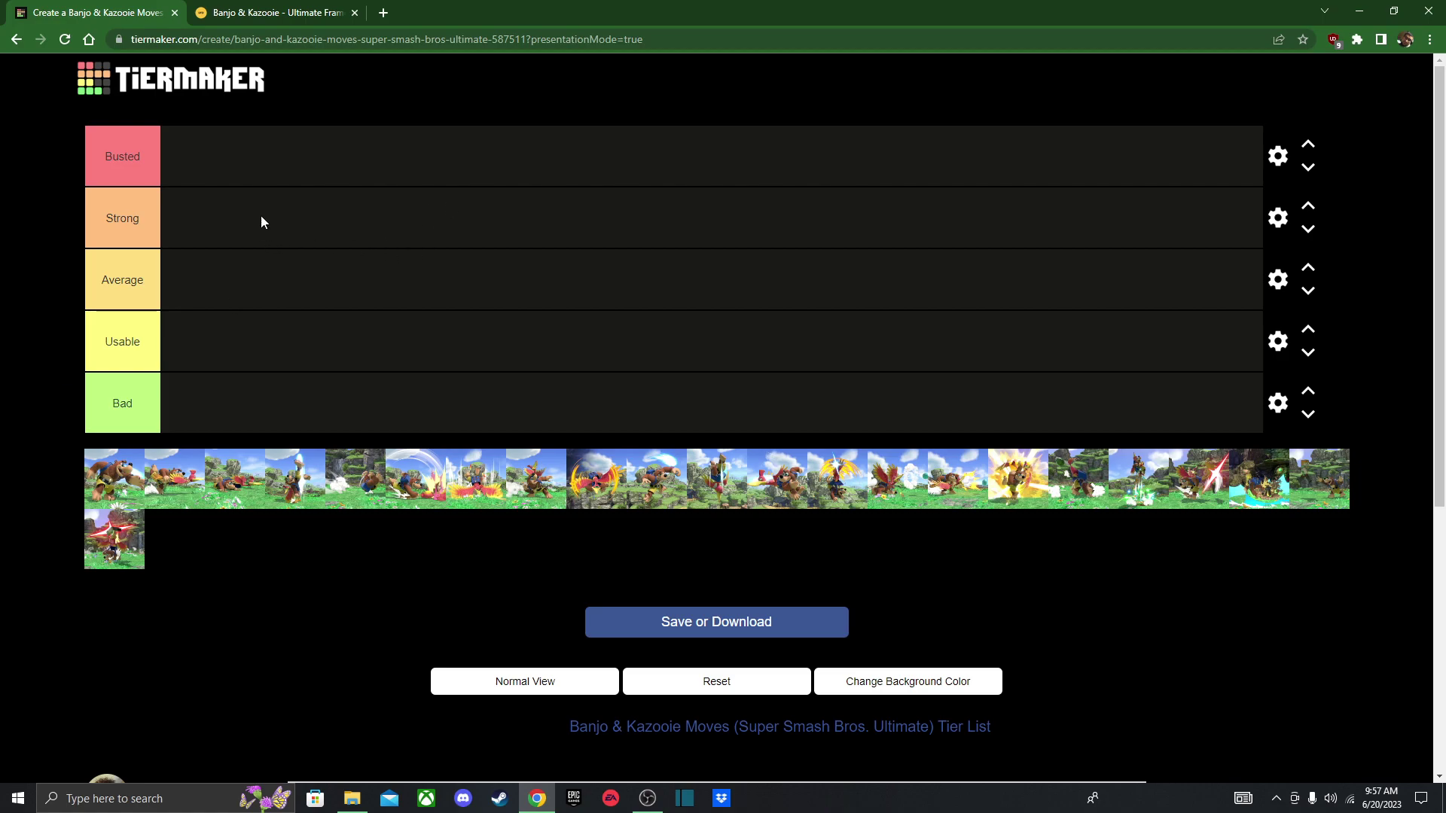
scroll(392, 445, "down", 4)
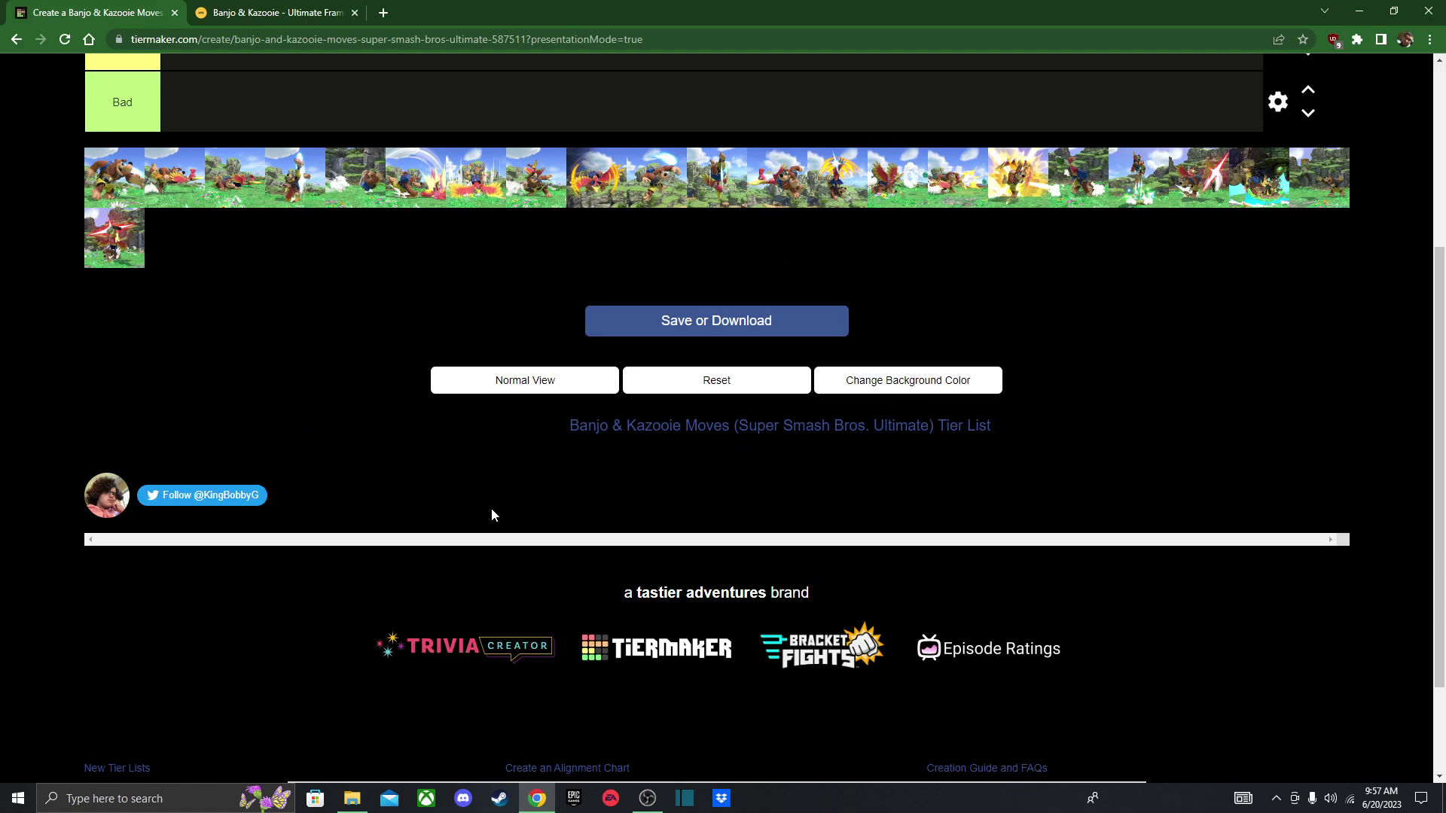
scroll(295, 518, "up", 3)
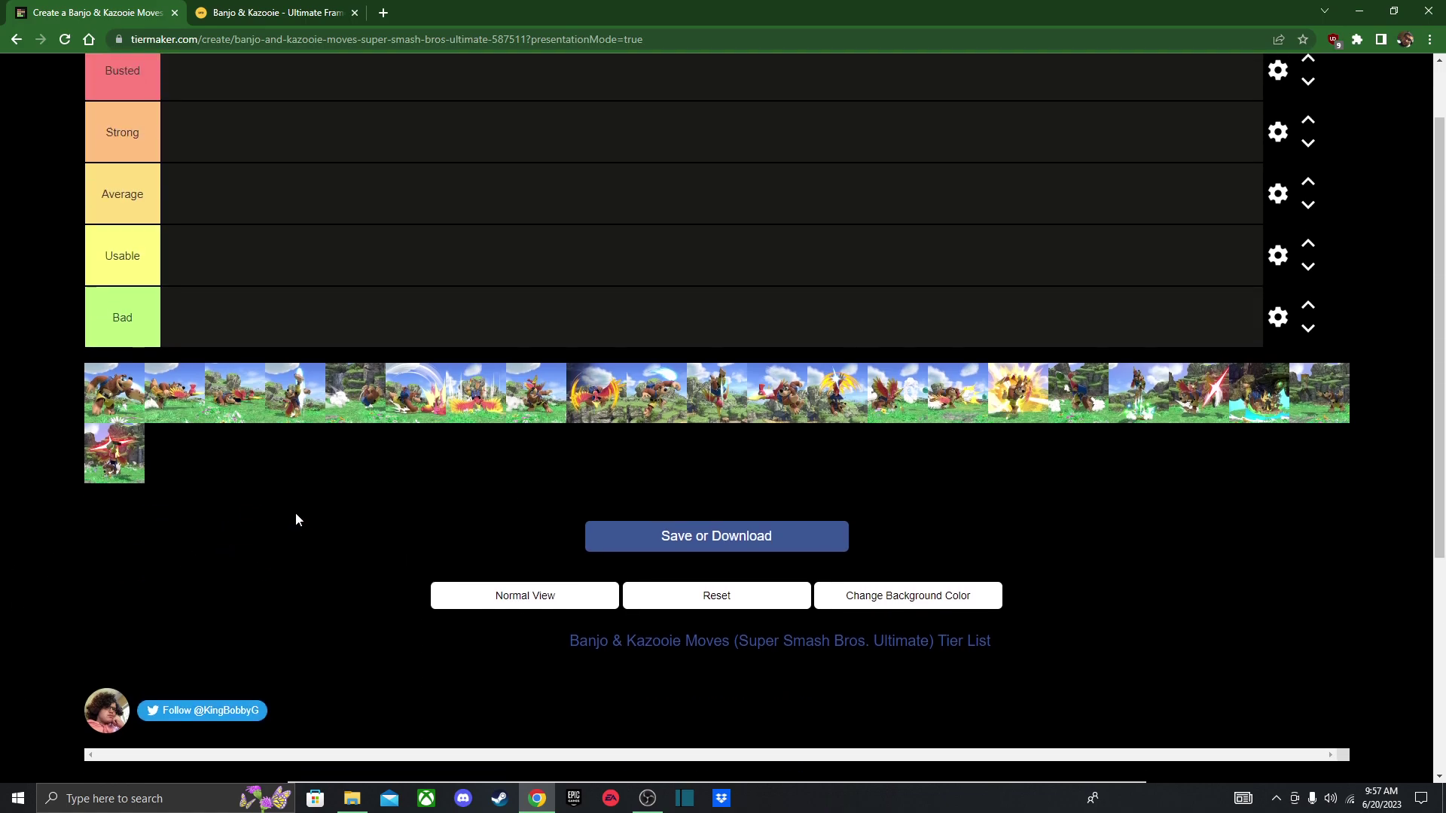
scroll(555, 241, "up", 2)
scroll(562, 275, "down", 4)
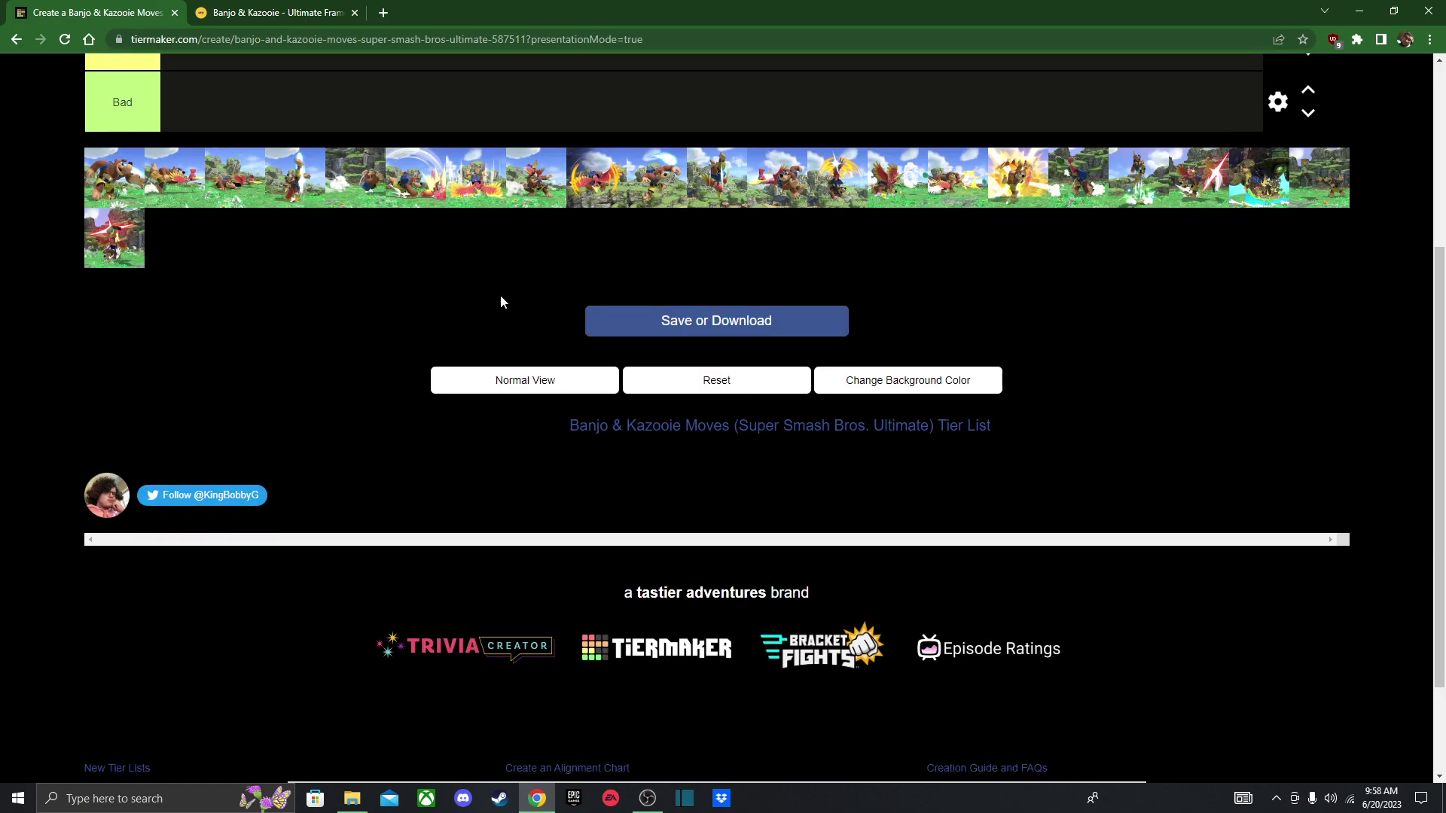
scroll(500, 298, "up", 4)
scroll(484, 295, "down", 2)
scroll(297, 494, "up", 2)
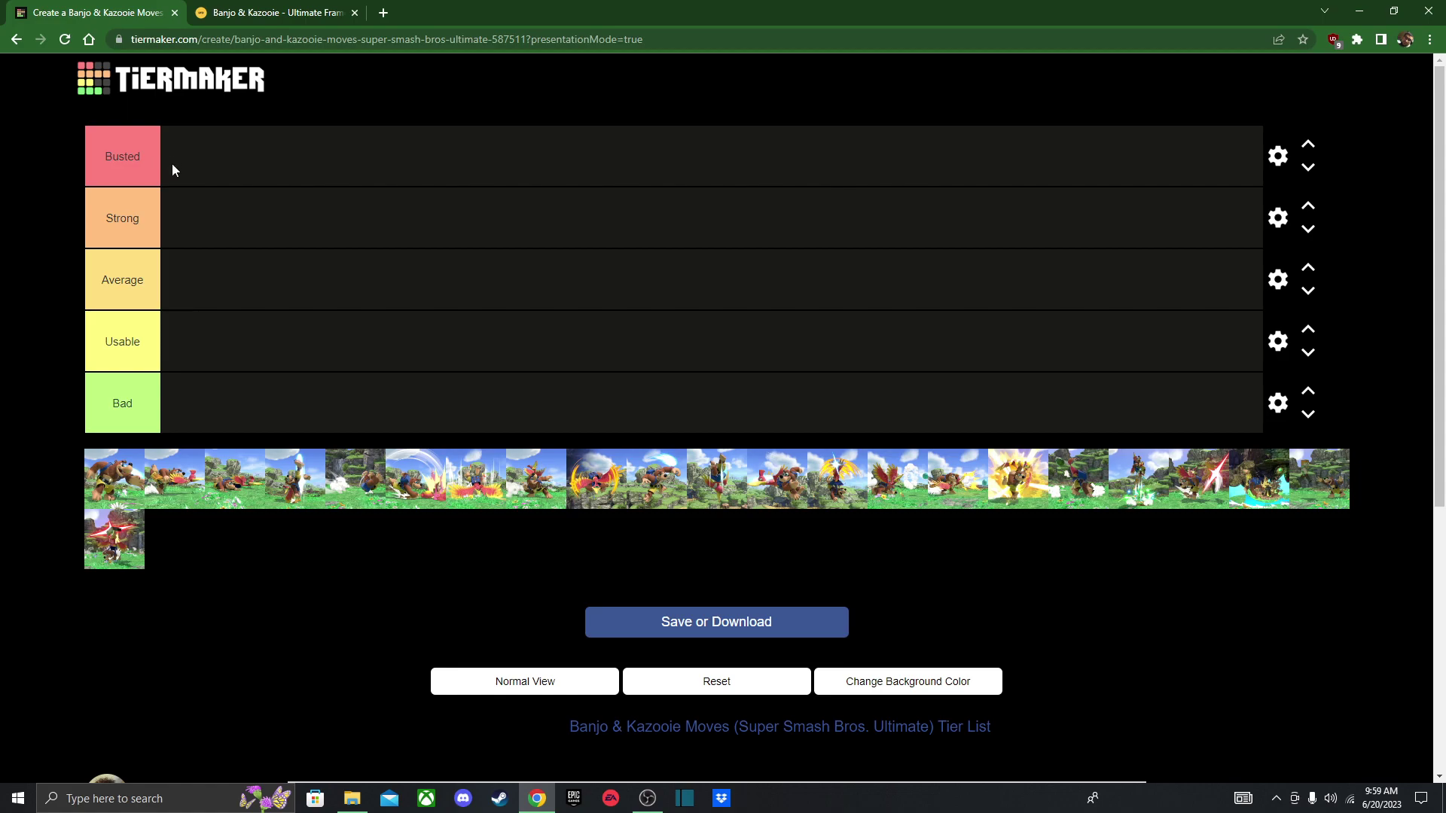
- Rank the first two unranked moves as Average, the second in front, consulting the jab data on the Ultimate Frame Data page
left_click_drag(106, 474, 184, 280)
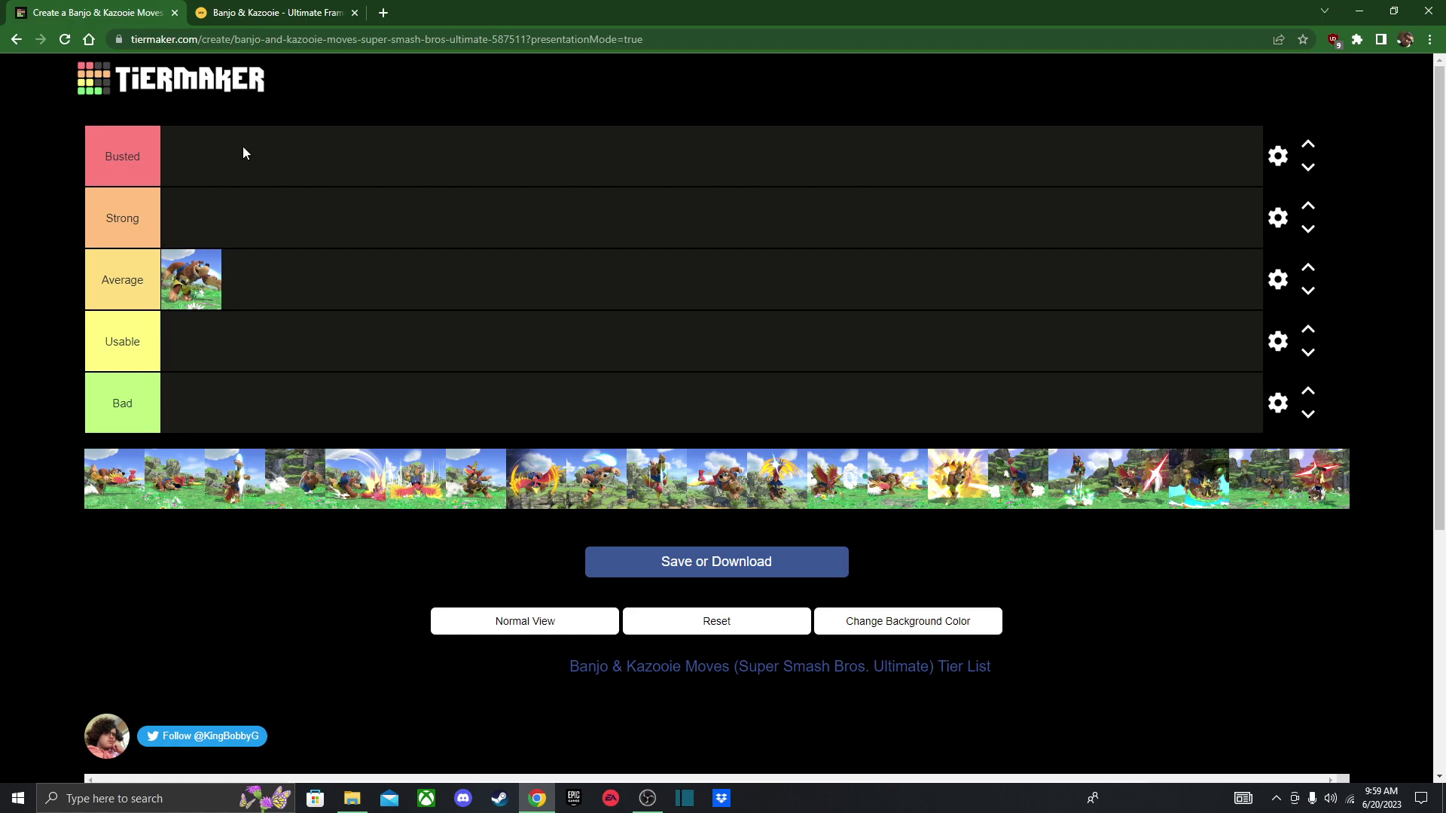
left_click(284, 11)
scroll(957, 518, "up", 20)
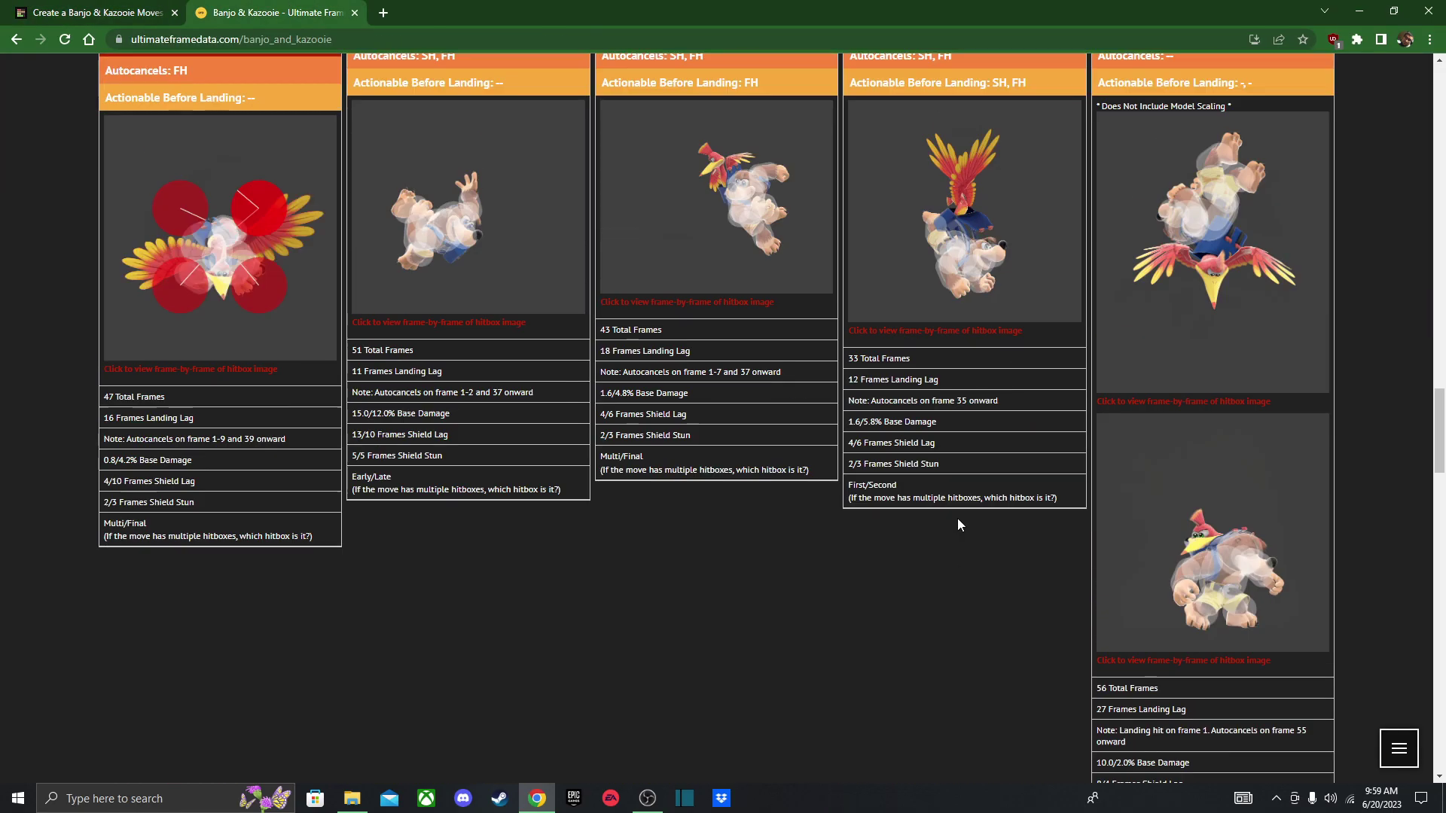
scroll(950, 518, "up", 2)
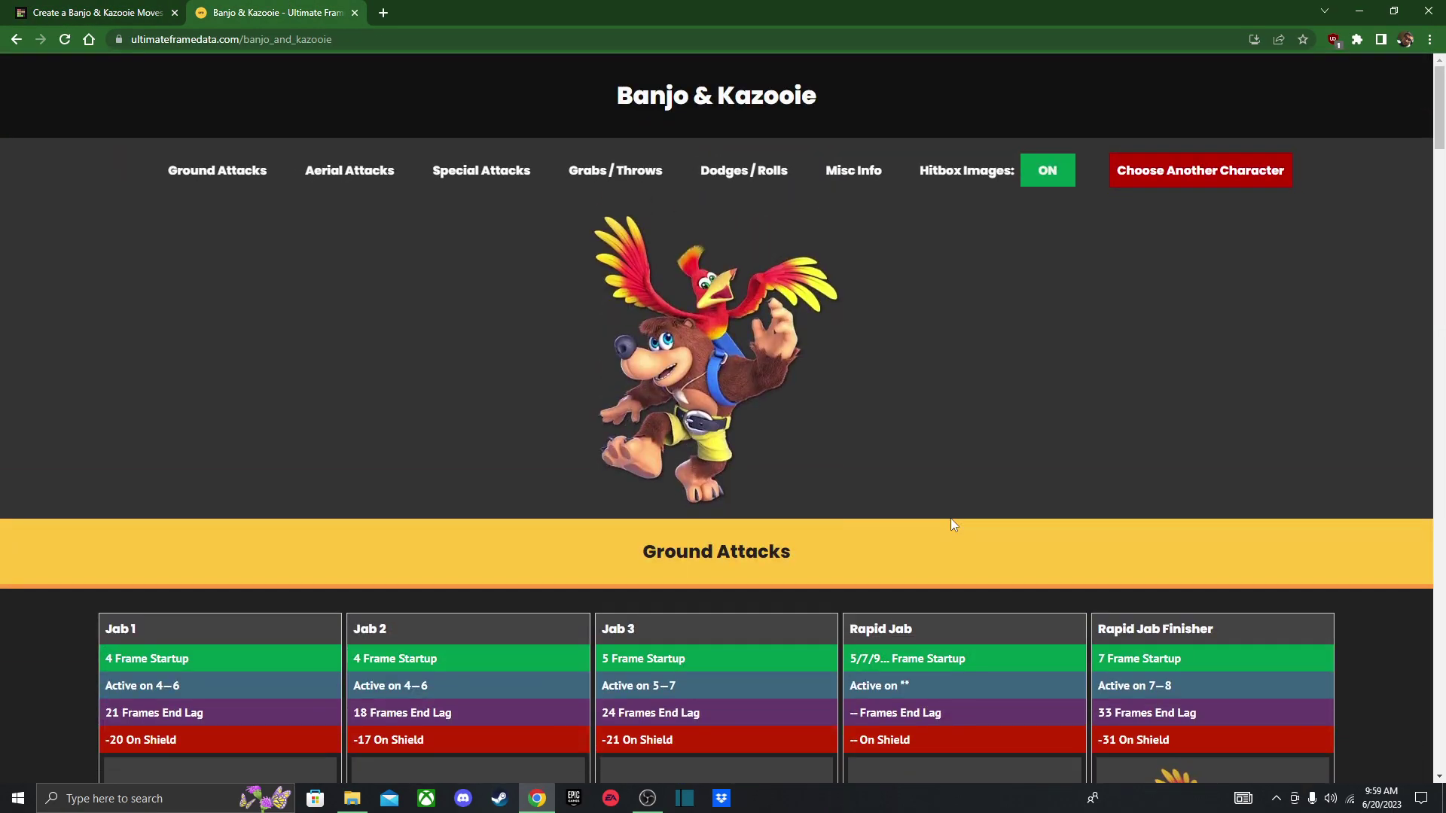
scroll(950, 518, "down", 7)
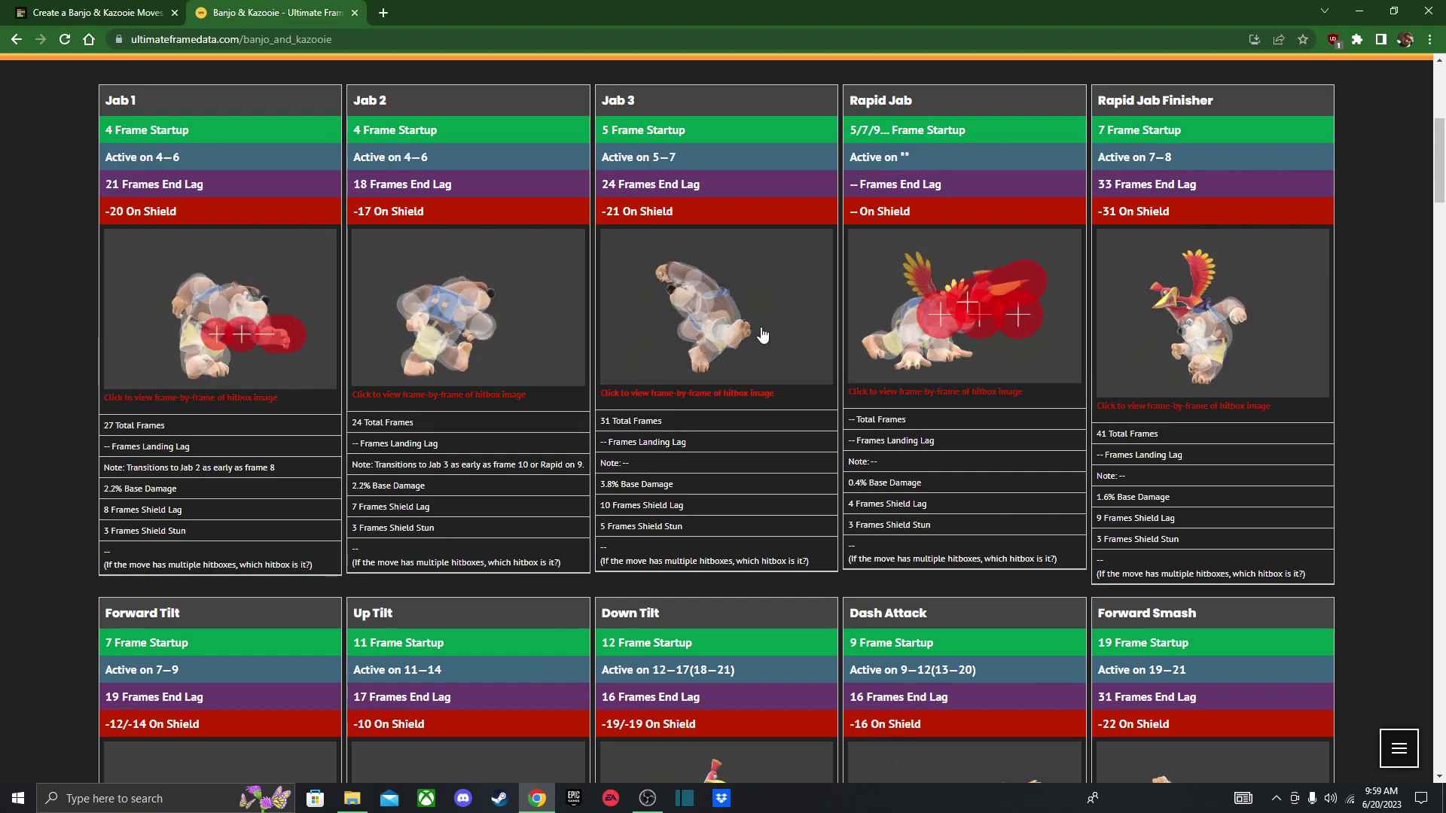
scroll(919, 386, "down", 1)
scroll(919, 385, "down", 1)
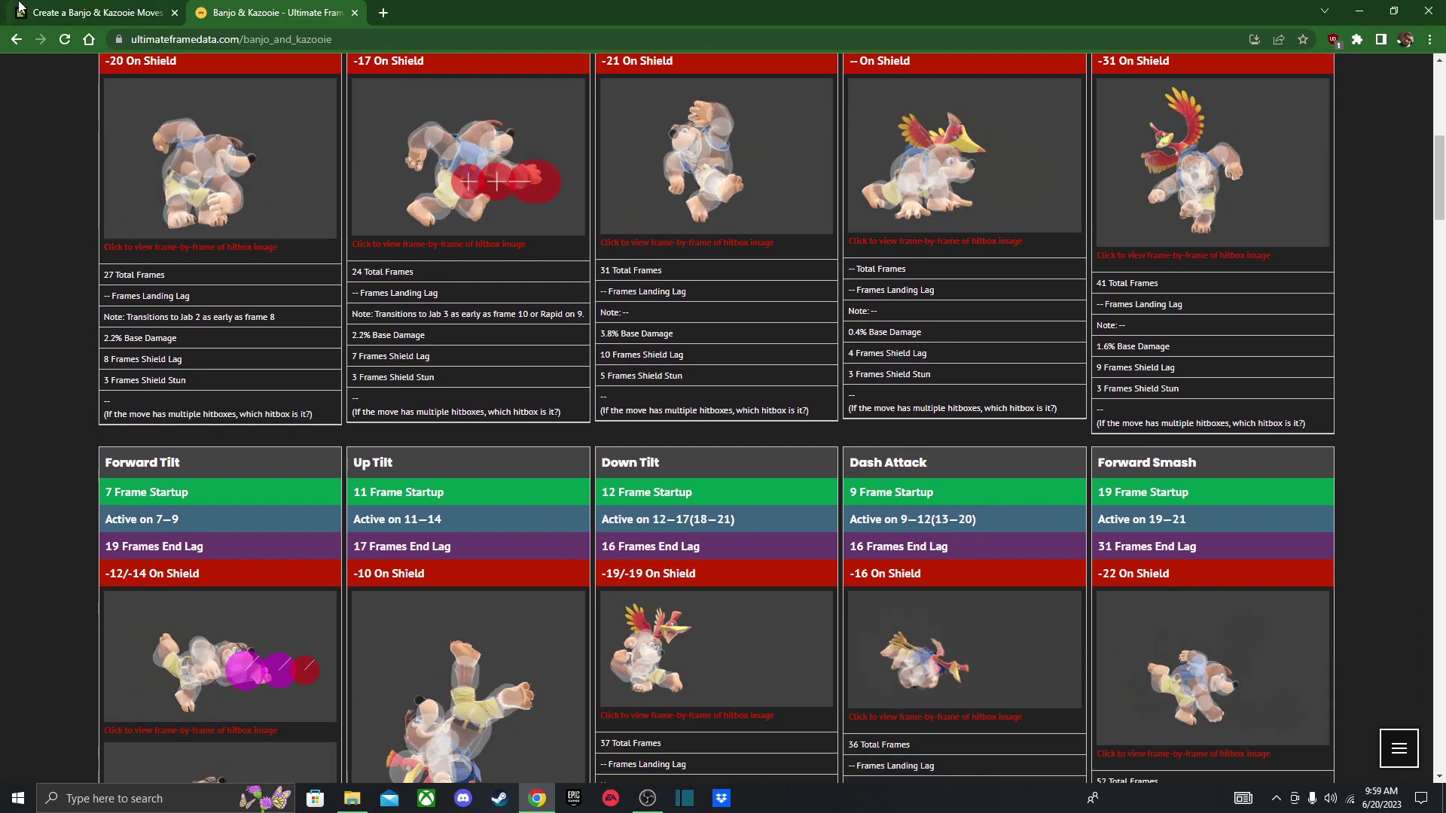
left_click(98, 12)
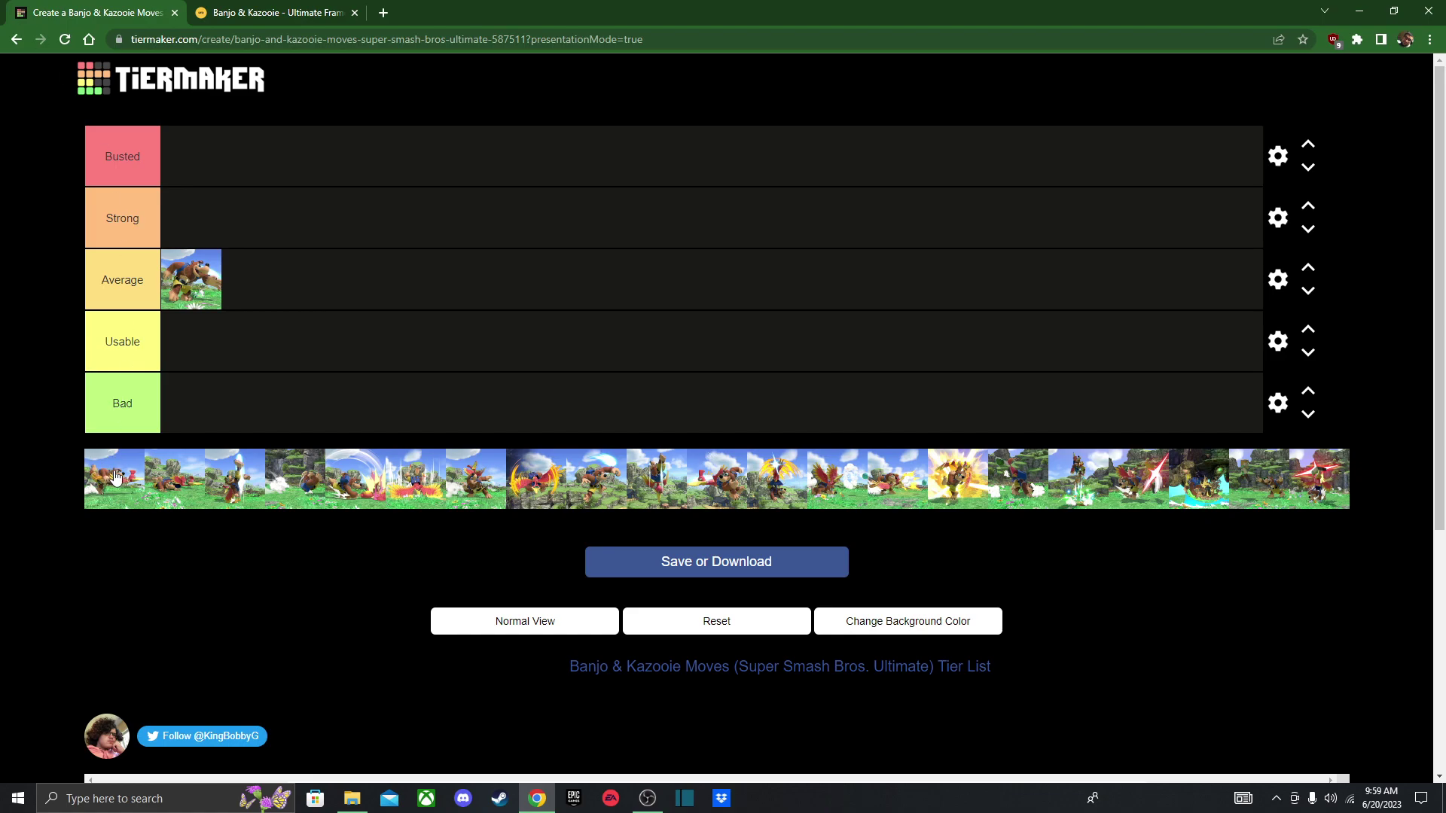
left_click_drag(117, 490, 195, 285)
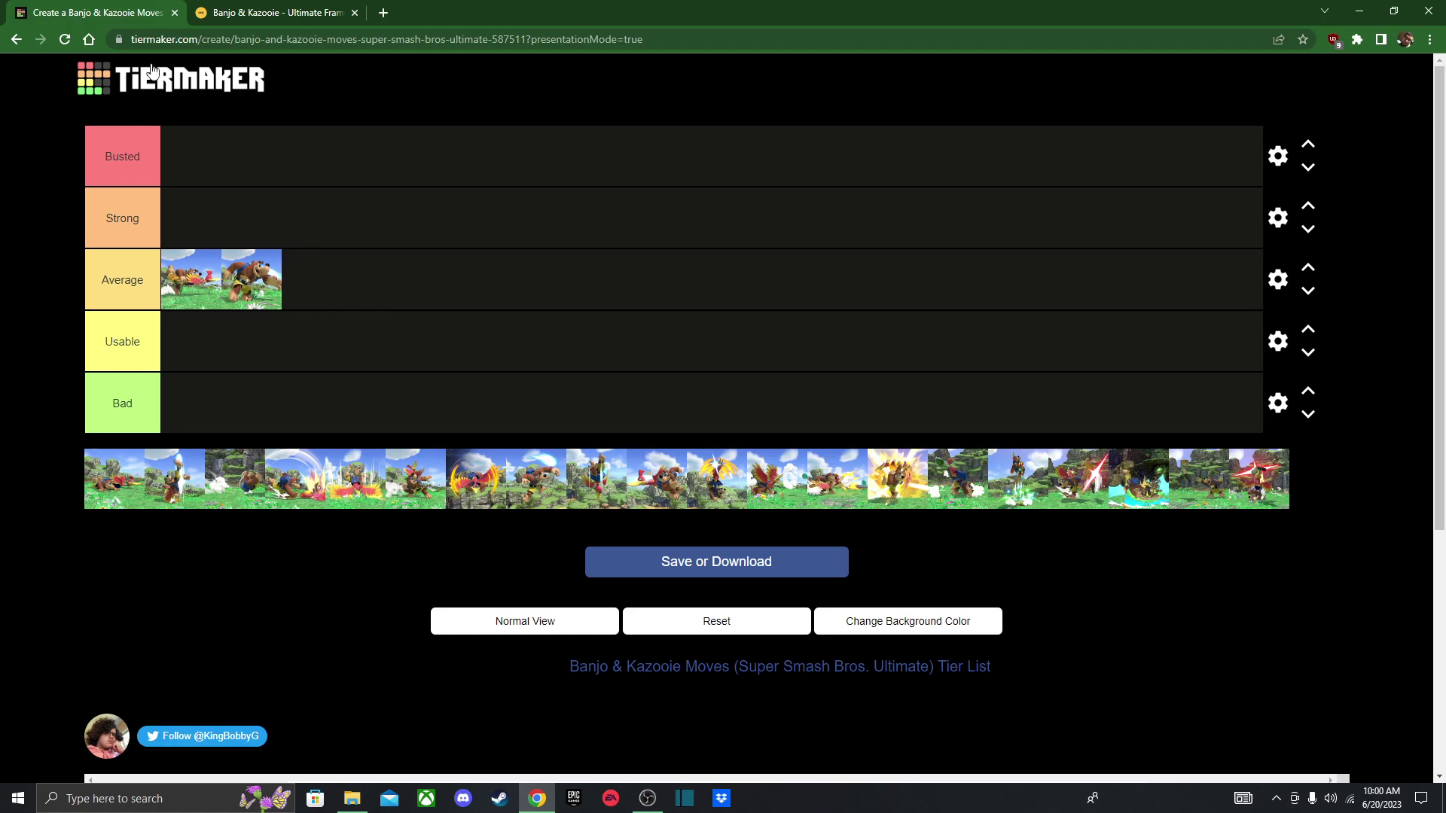
- Check the jab and tilt frame data and place the first unranked move in the Strong tier
left_click(226, 13)
scroll(557, 491, "down", 3)
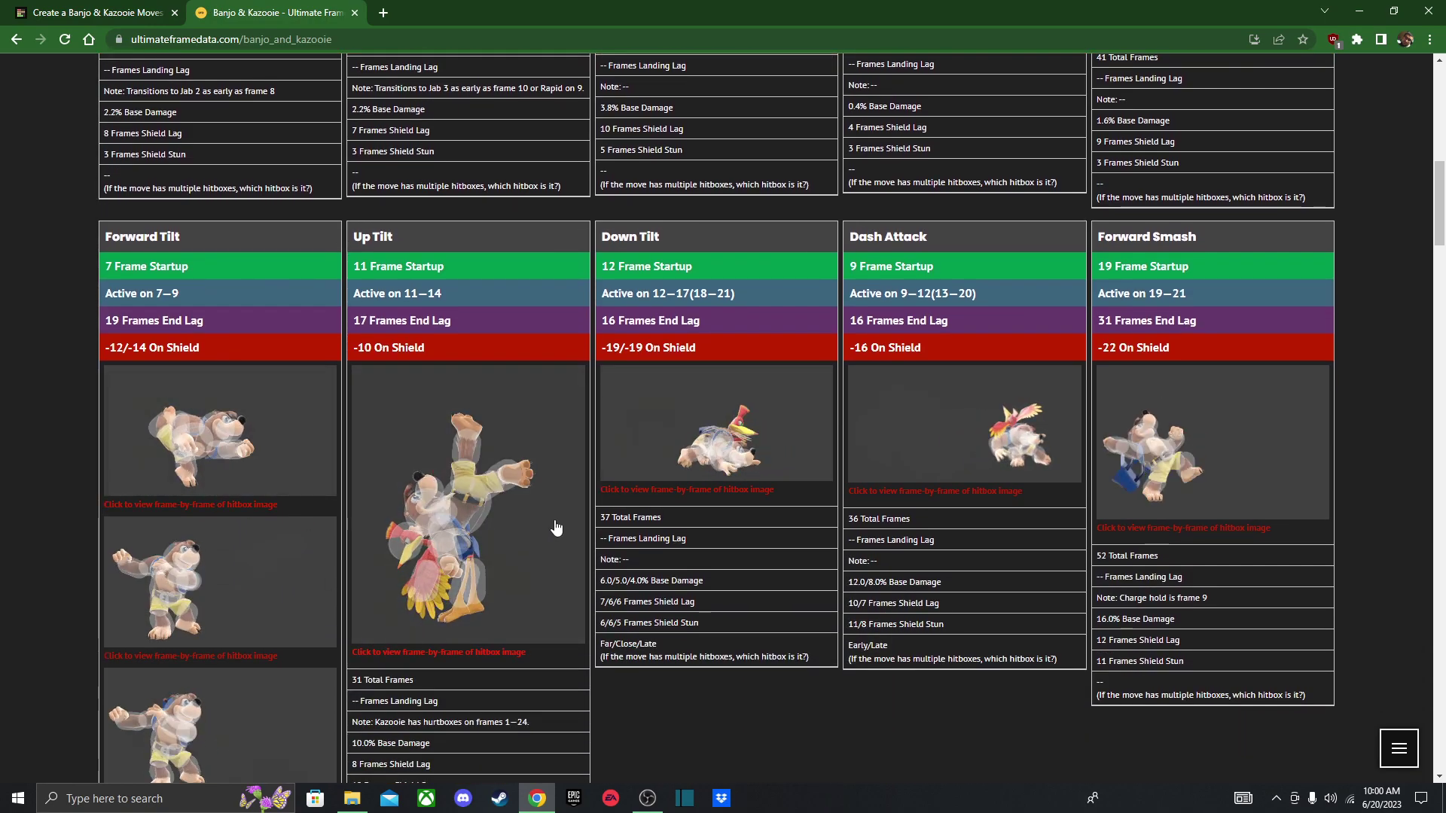
scroll(278, 565, "up", 1)
scroll(278, 565, "up", 3)
left_click(98, 13)
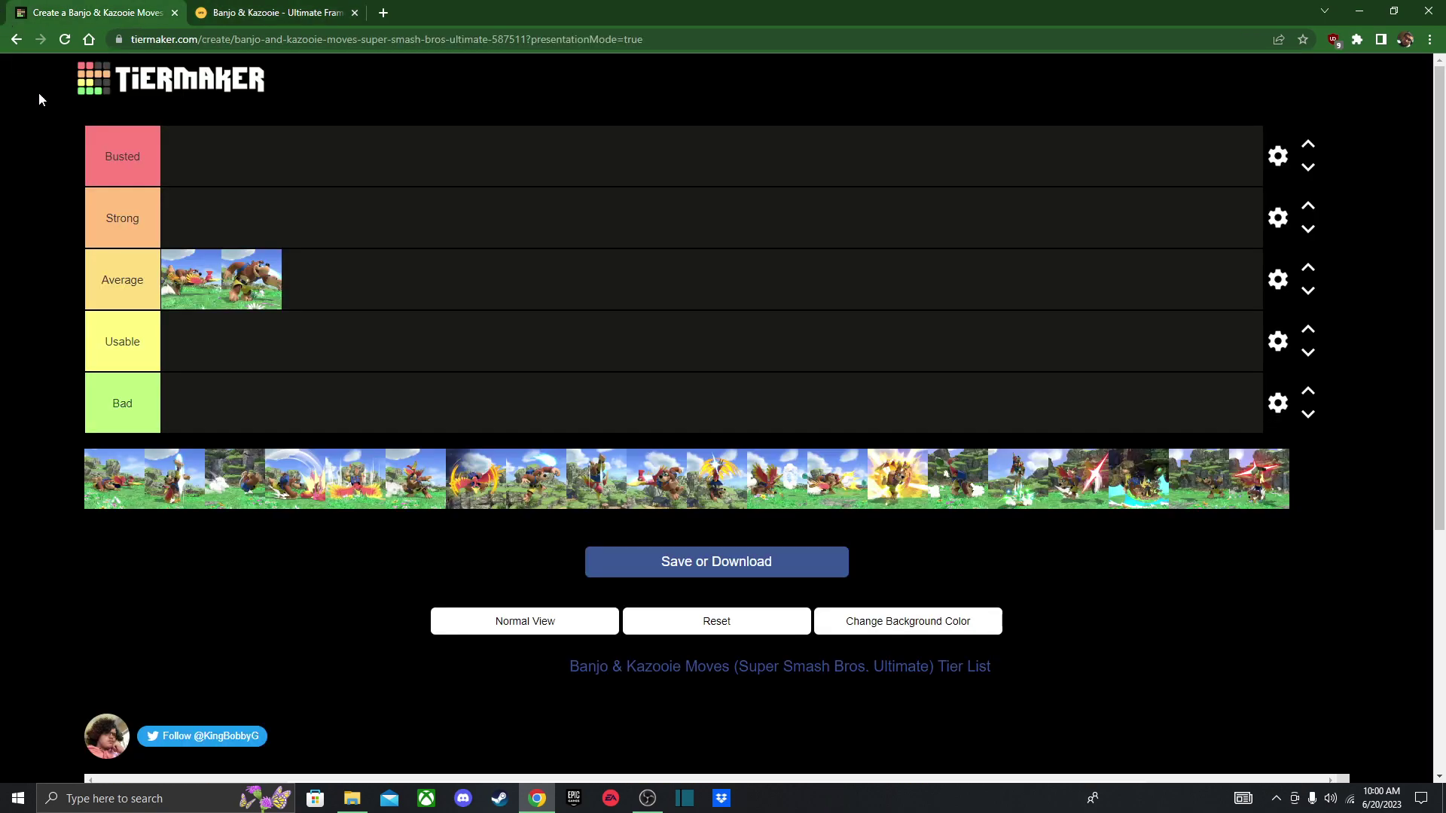
left_click_drag(121, 482, 248, 223)
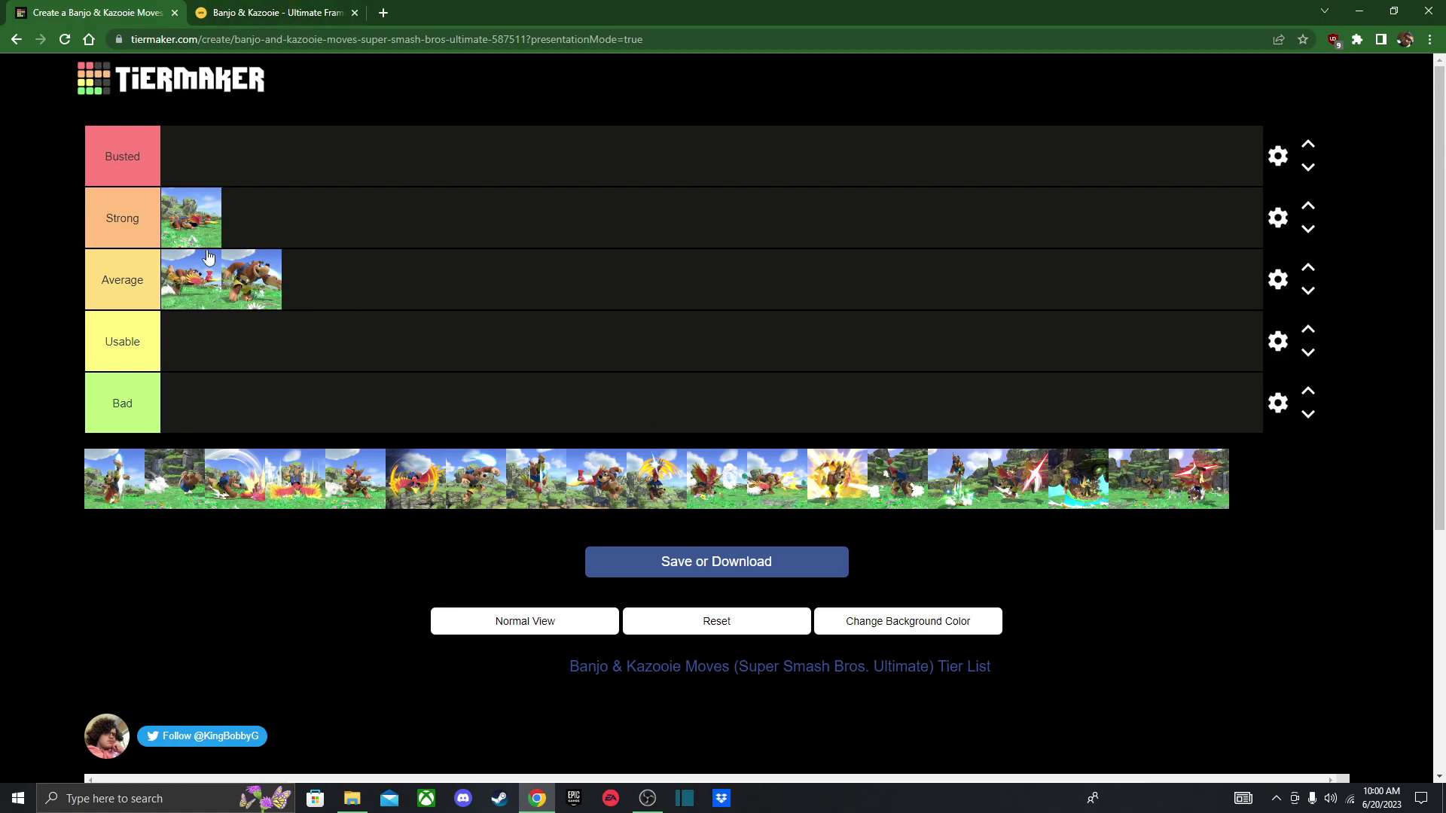
- Review the Forward Tilt and Up Tilt frame data and place the first remaining move in the Bad tier
left_click(281, 6)
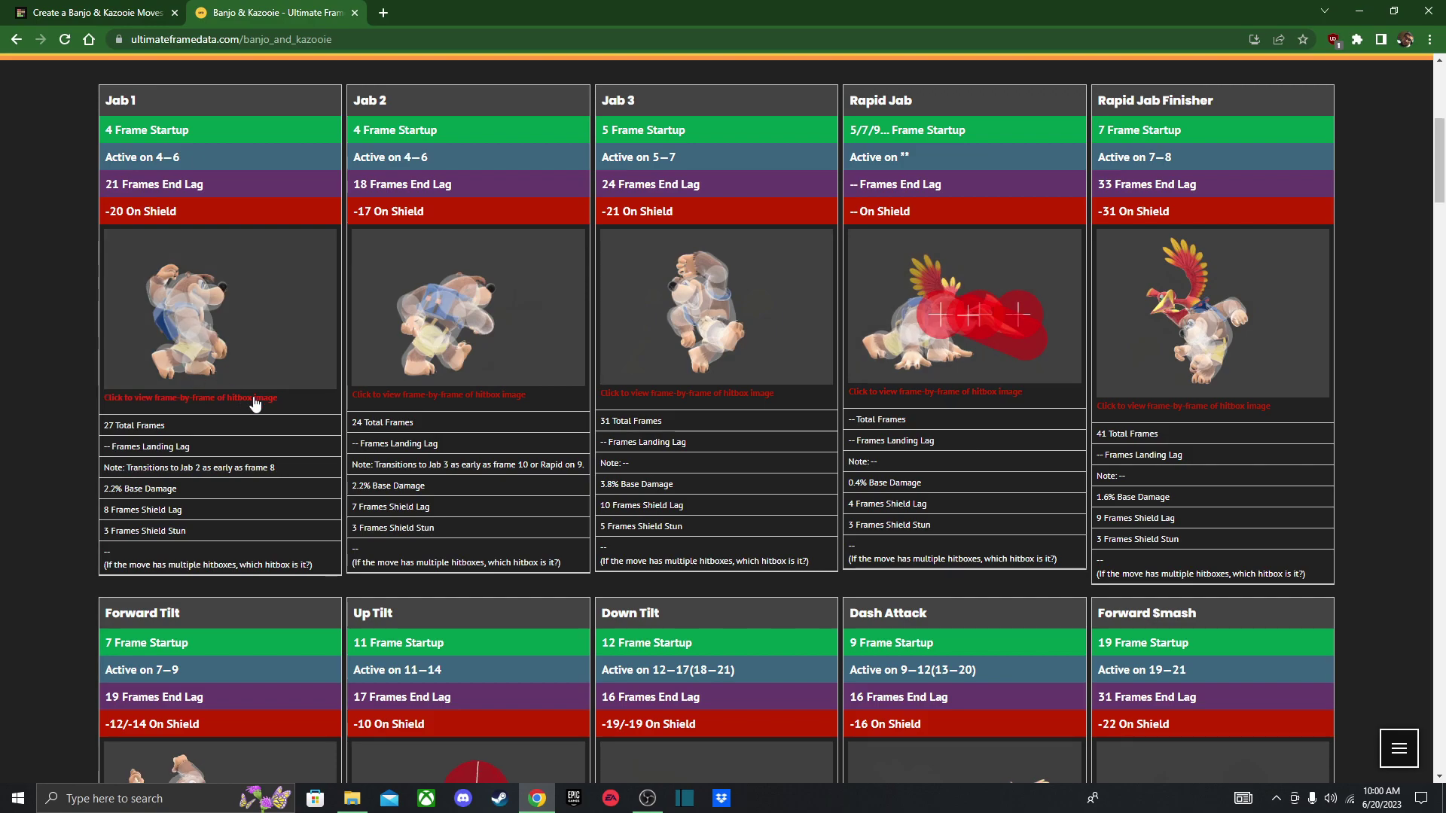
scroll(828, 509, "down", 5)
scroll(806, 531, "down", 1)
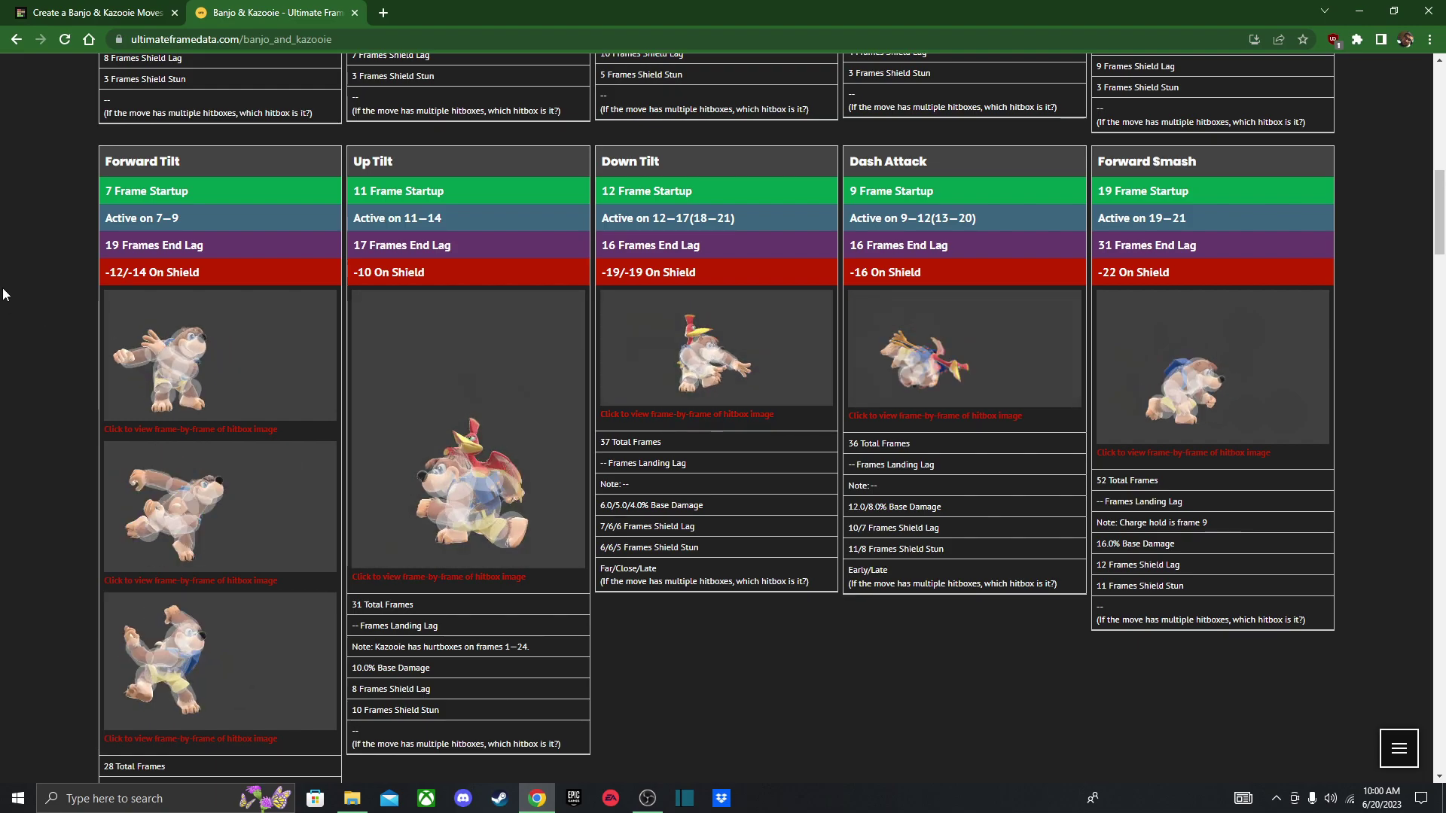
key("ctrl+shift+Tab")
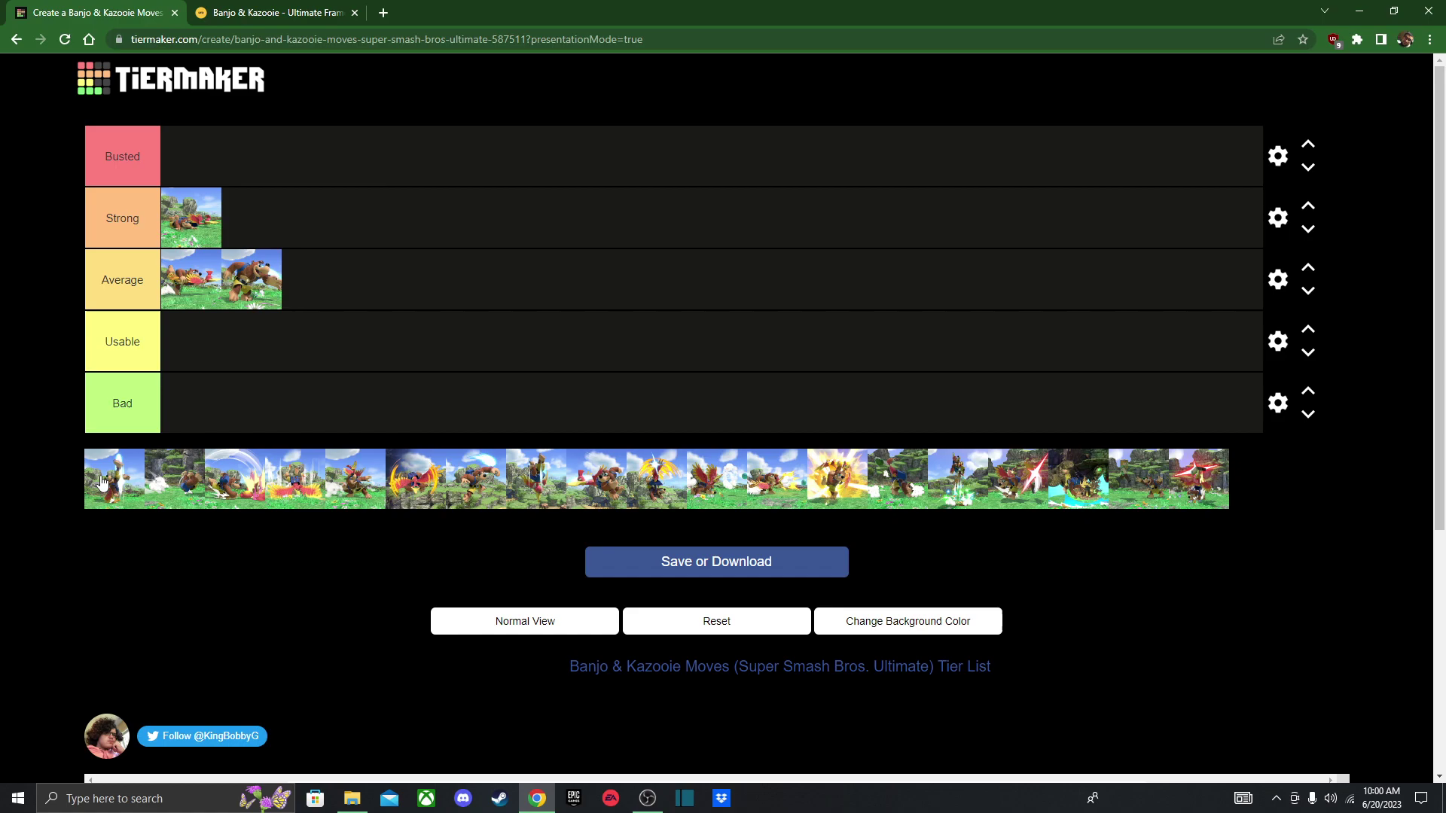
left_click_drag(105, 484, 195, 407)
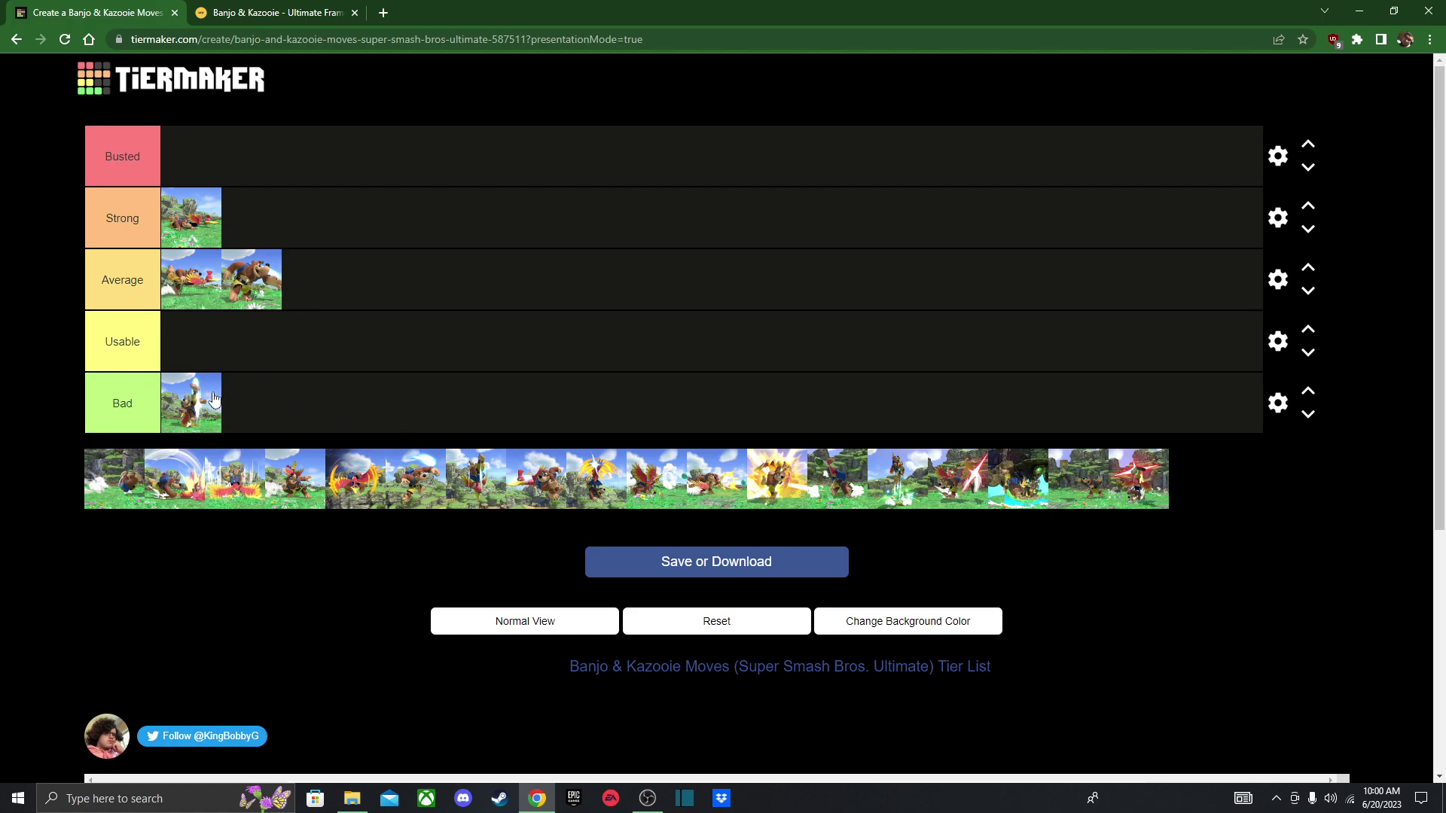
- Examine the Up Tilt hitbox and frame data and put the first remaining move at the front of the Average tier
key("ctrl+Tab")
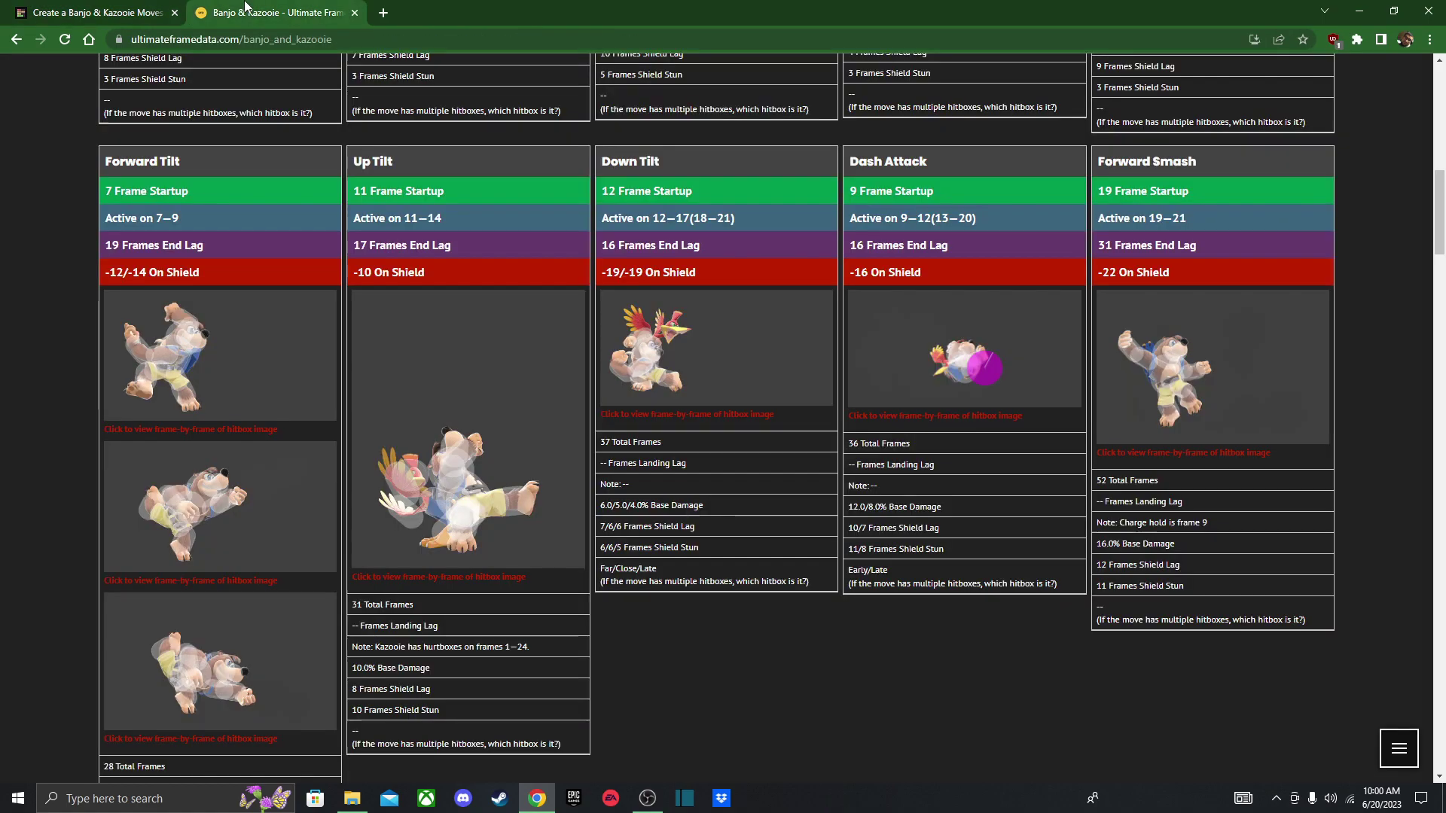
scroll(615, 382, "down", 1)
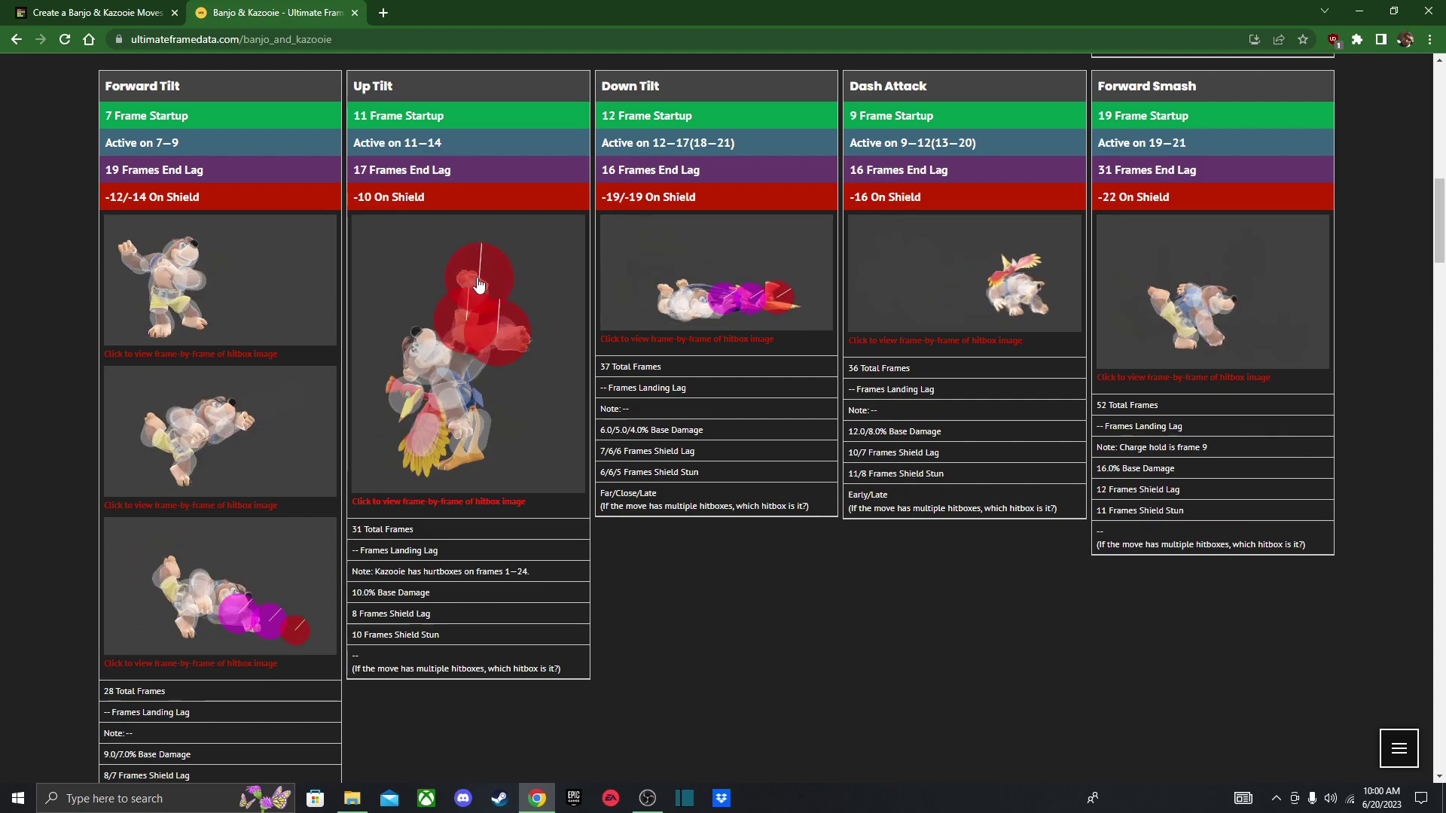
left_click(9, 6)
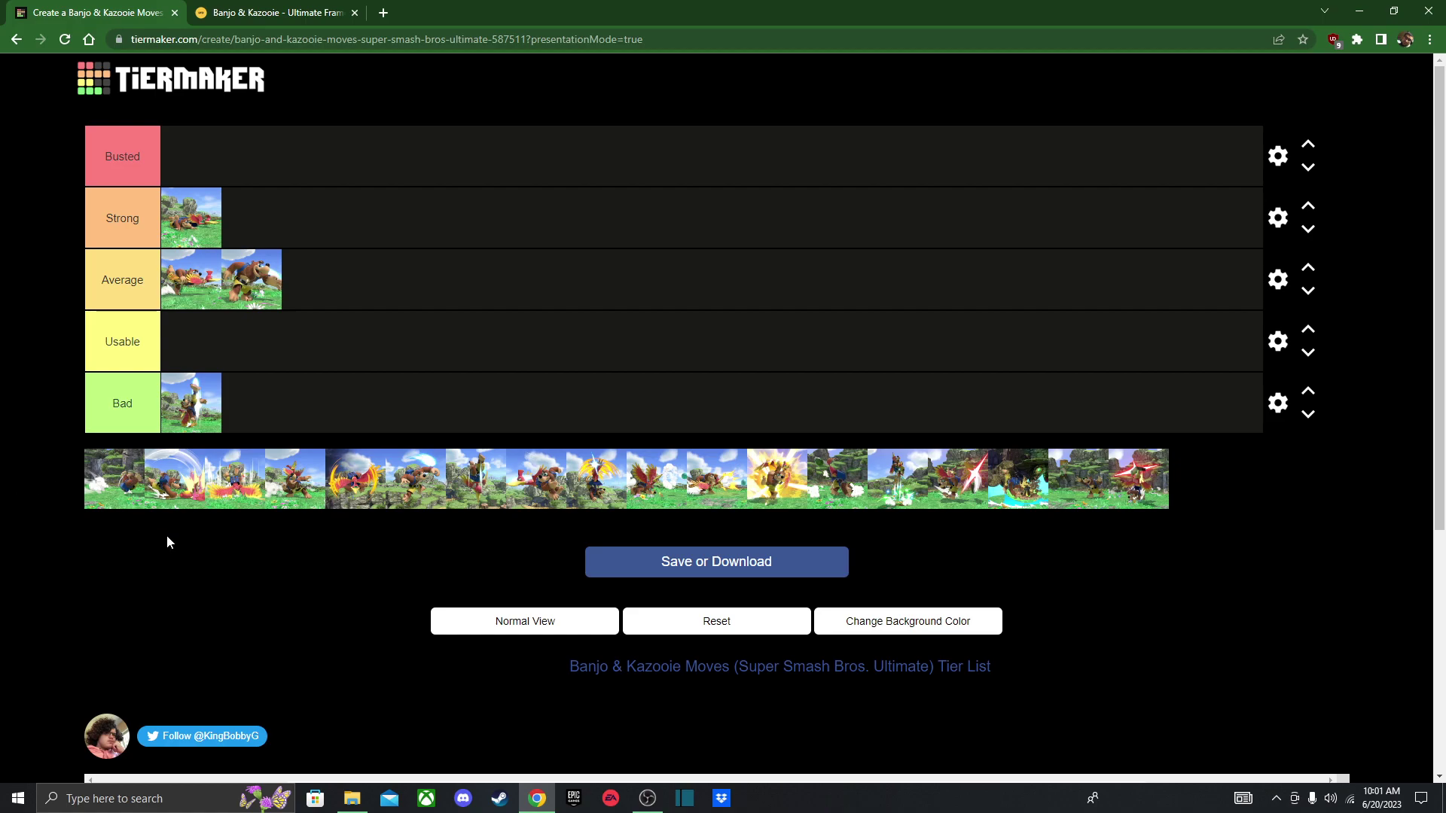
left_click_drag(88, 458, 174, 296)
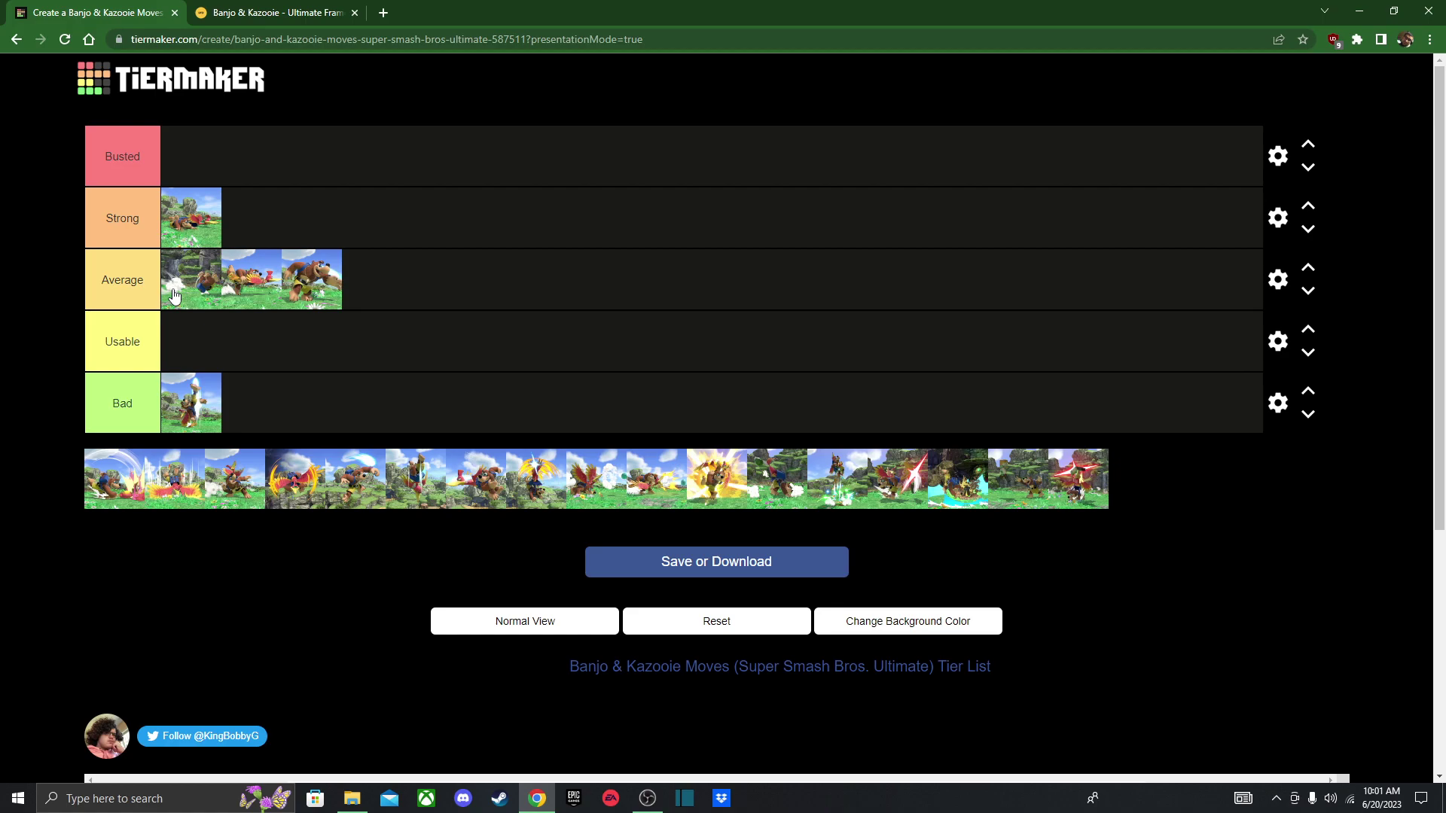
- Check the Dash Attack frame data and add the next unranked move at the front of the Average tier
key("ctrl+Tab")
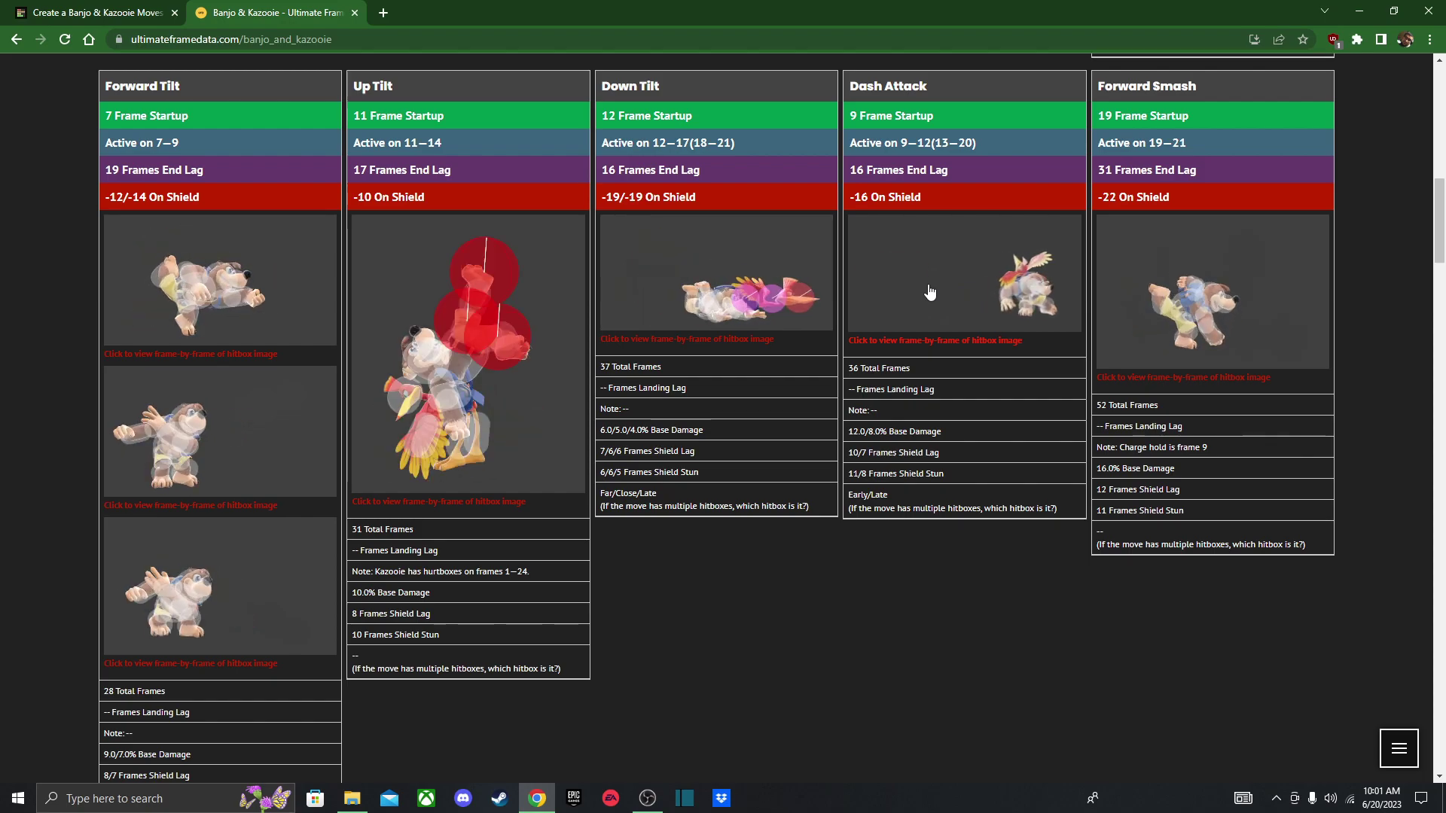
key("ctrl+Tab")
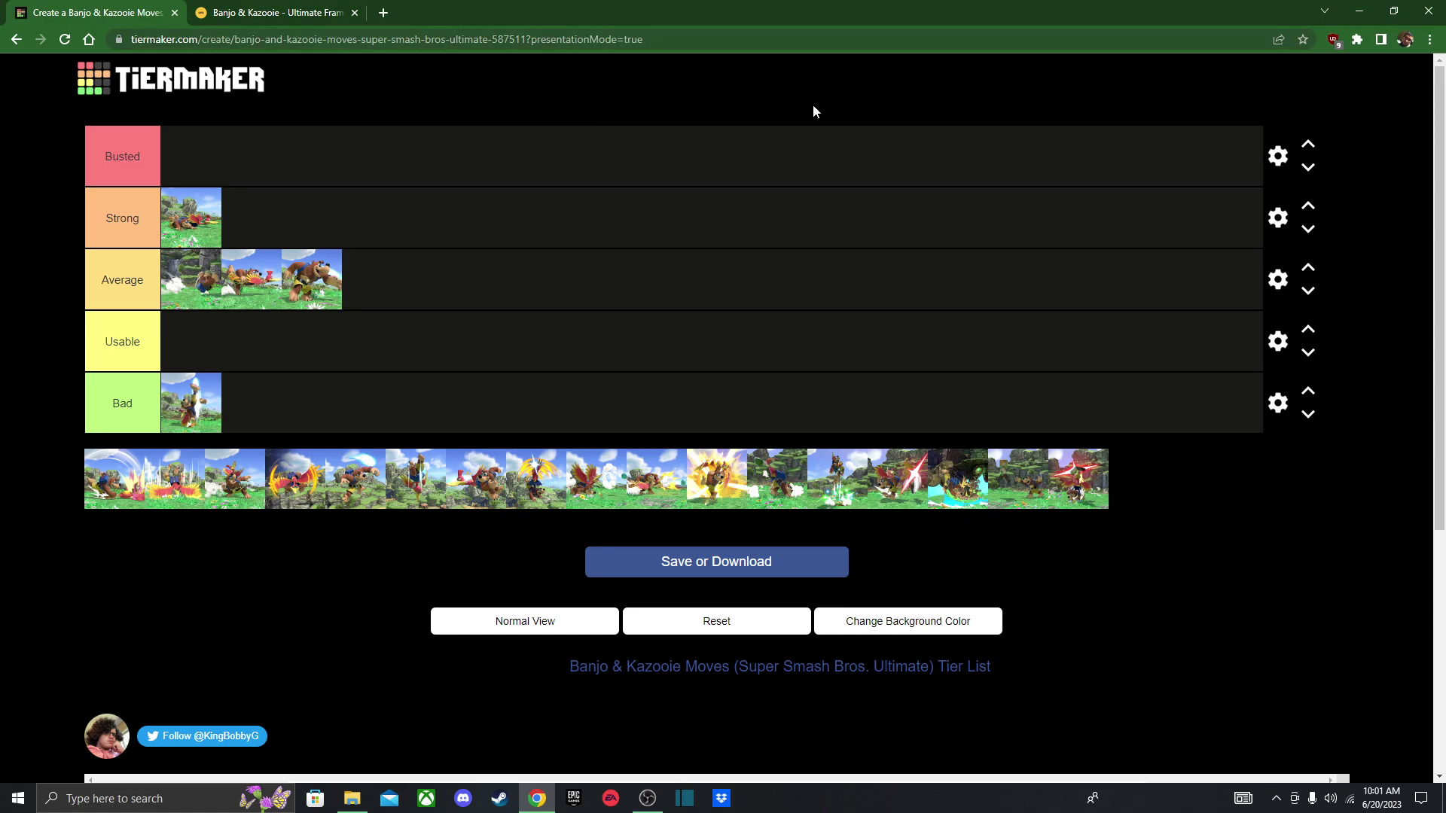
mouse_move(190, 272)
left_mouse_down()
mouse_move(51, 321)
mouse_move(188, 279)
left_mouse_up()
left_click_drag(84, 499, 178, 283)
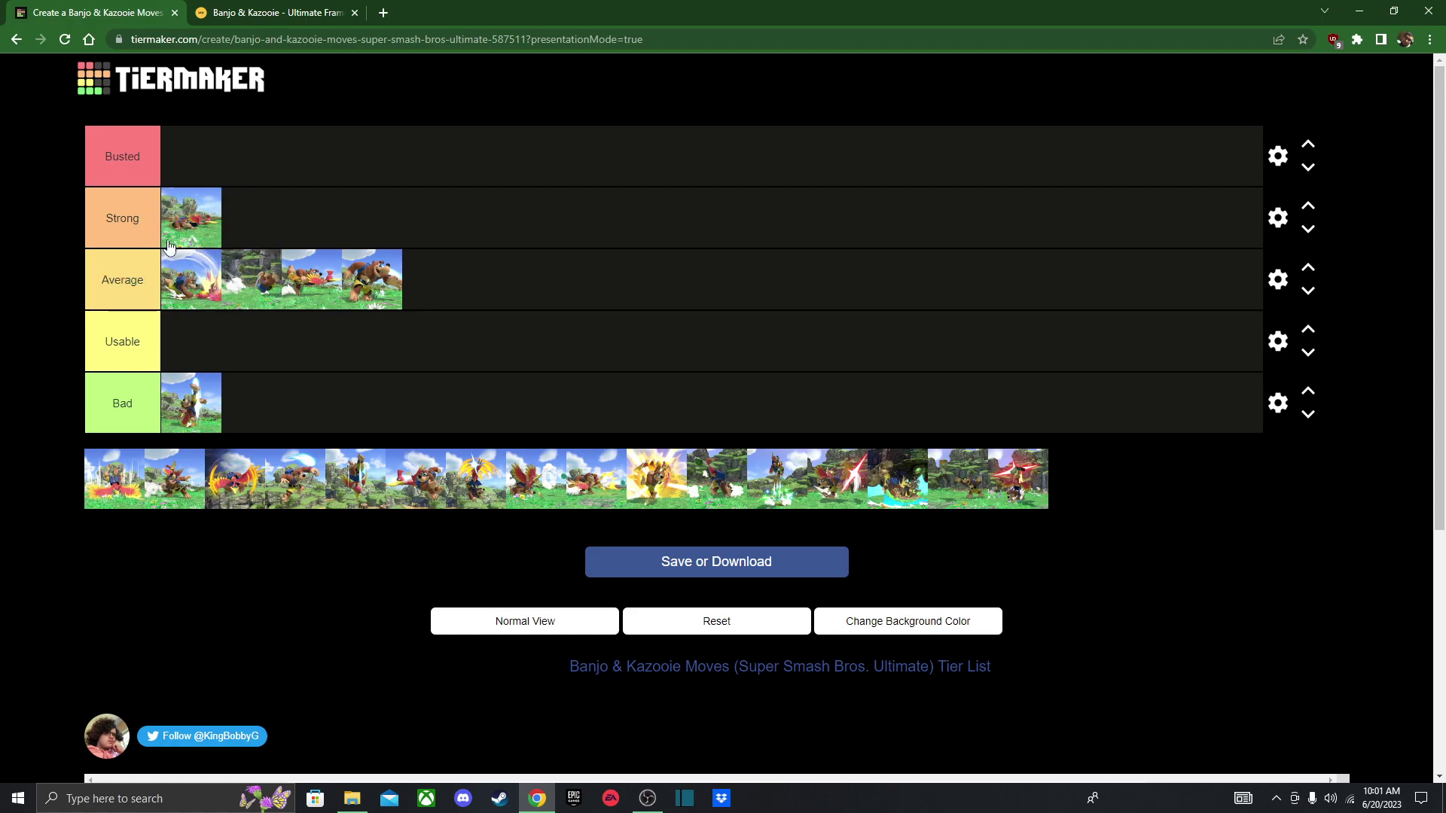
- Compare the ground attack frame data and place the first unranked move behind the existing one in the Strong tier
left_click(262, 12)
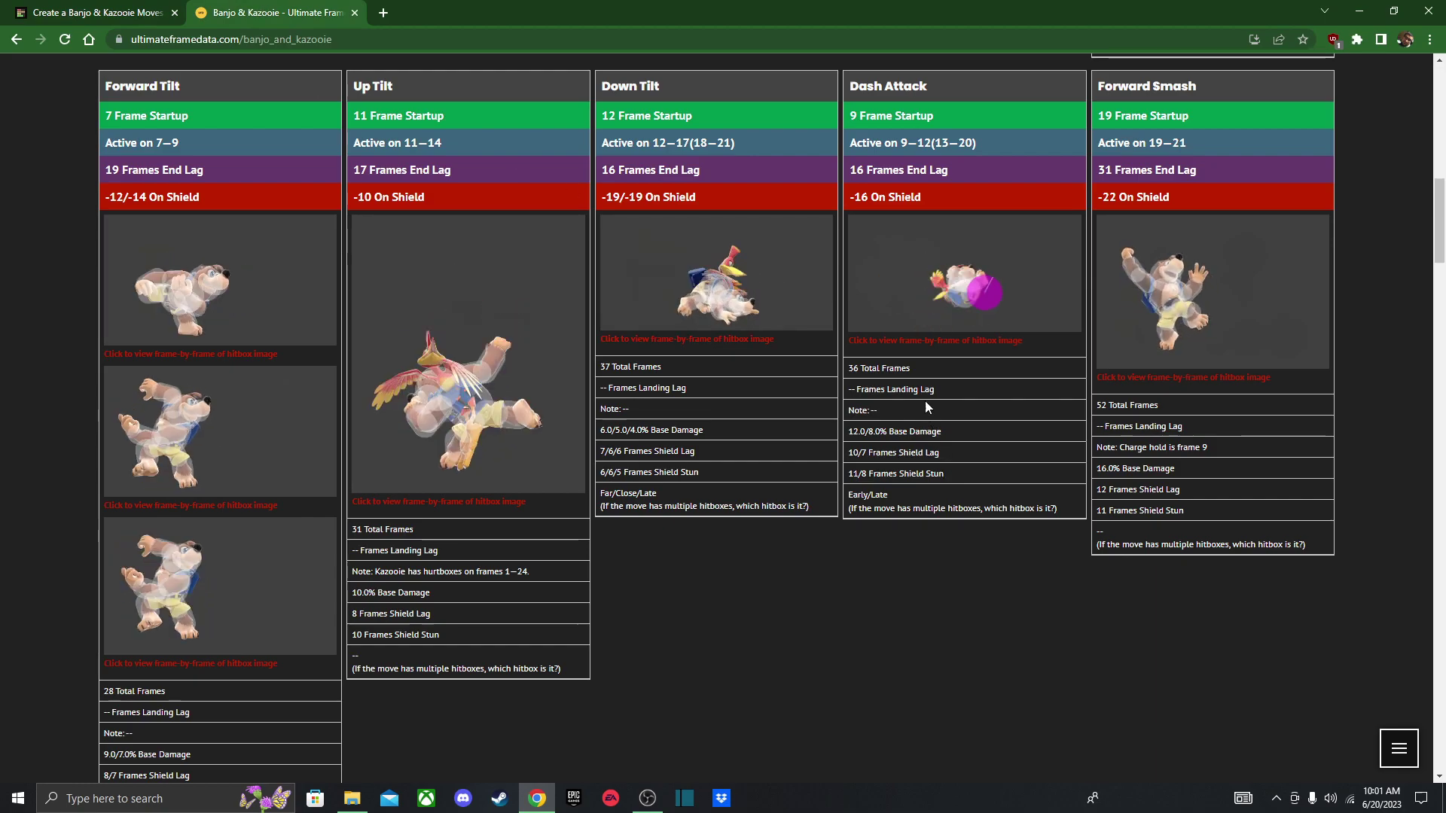
scroll(924, 398, "down", 4)
scroll(921, 393, "down", 2)
scroll(920, 393, "up", 7)
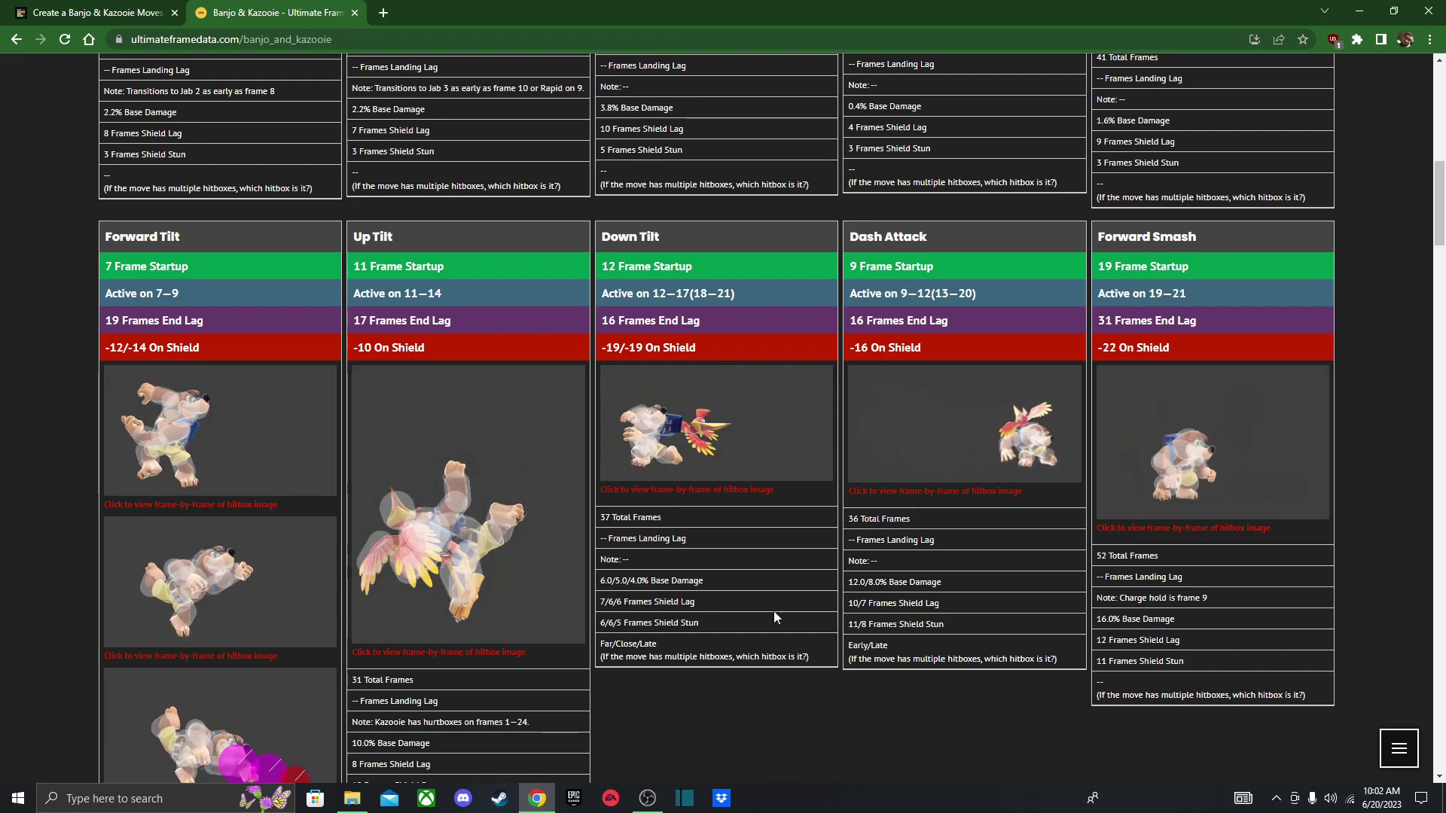
left_click(9, 13)
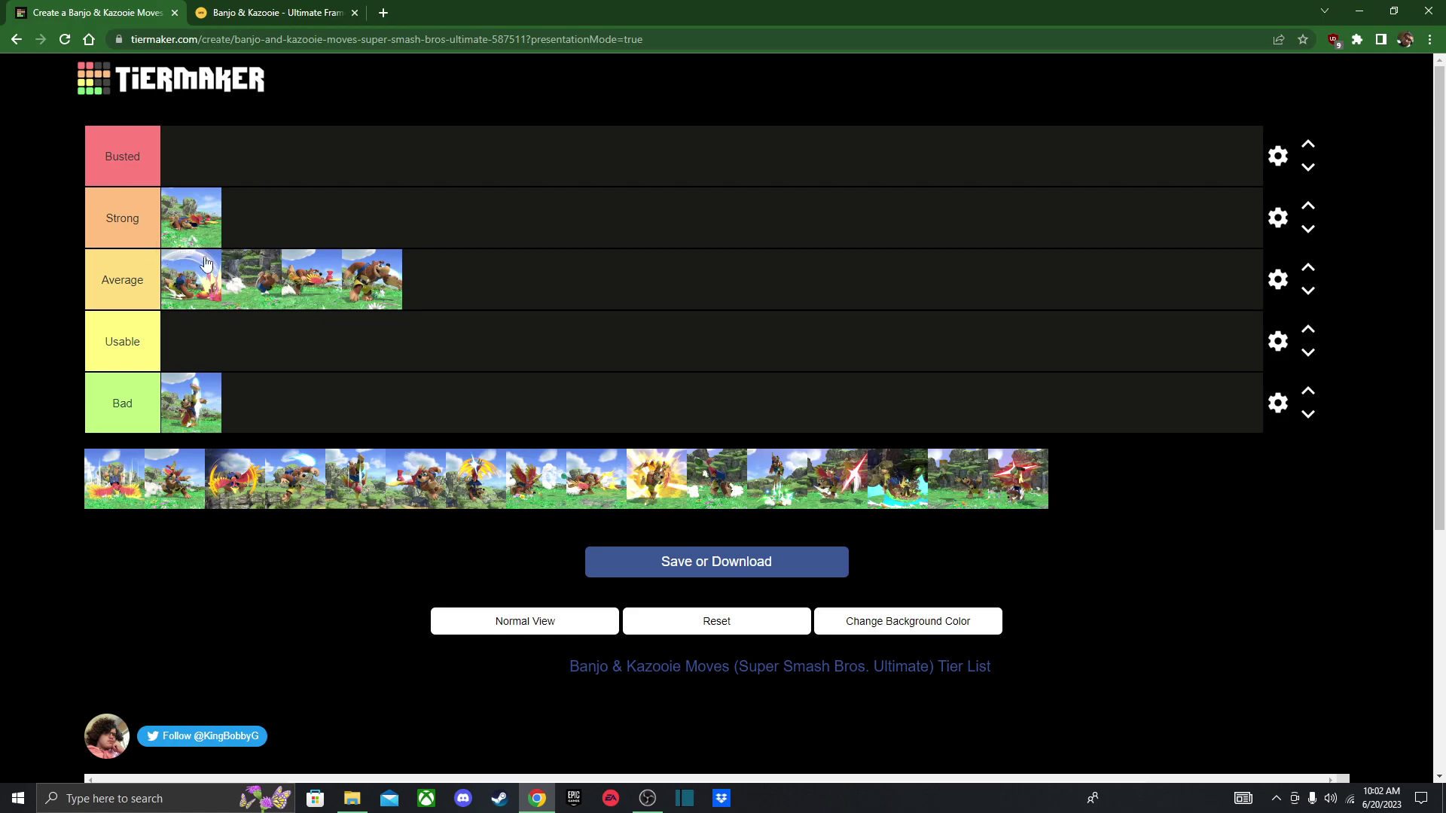
left_click(286, 11)
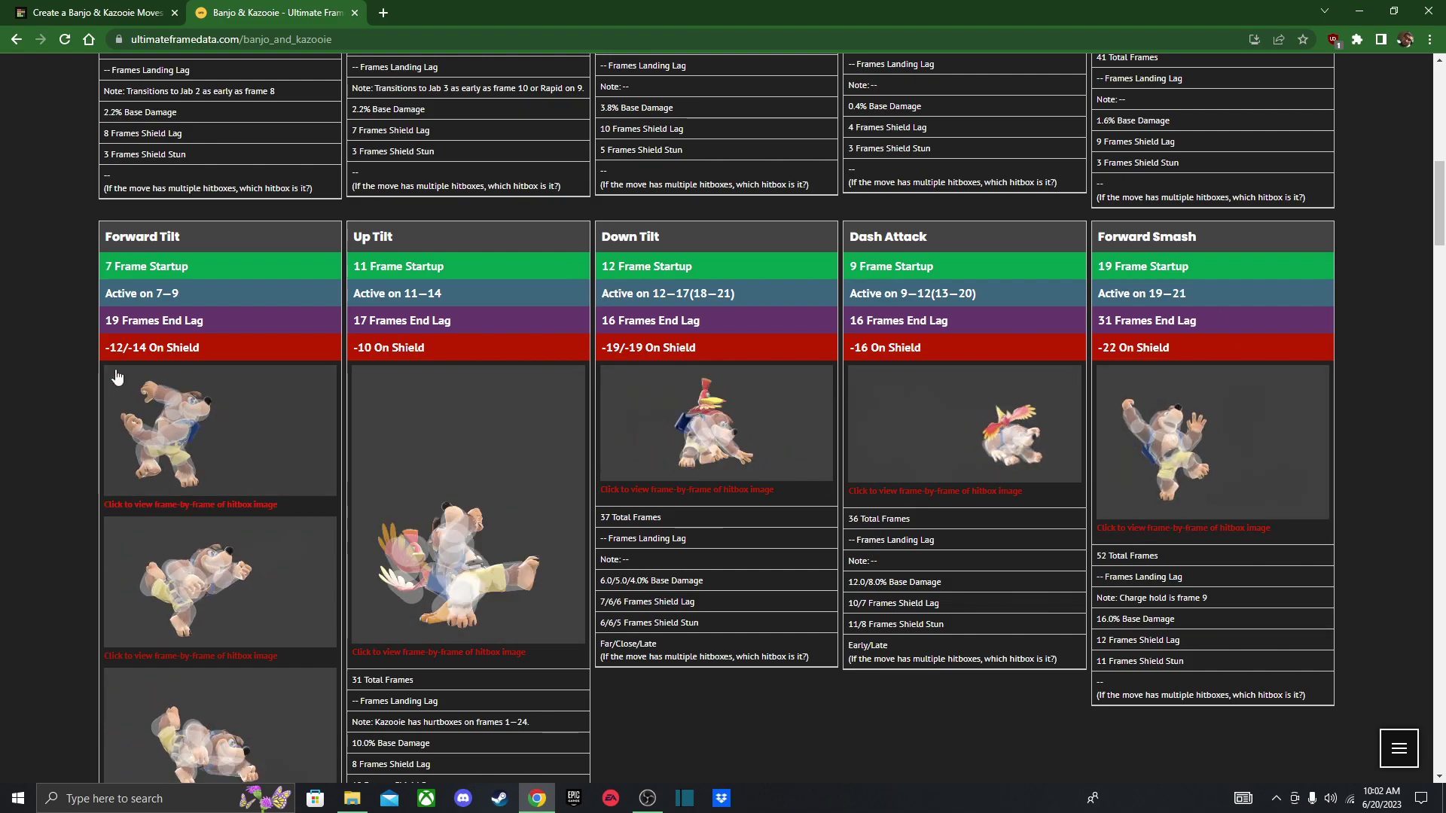
left_click(5, 4)
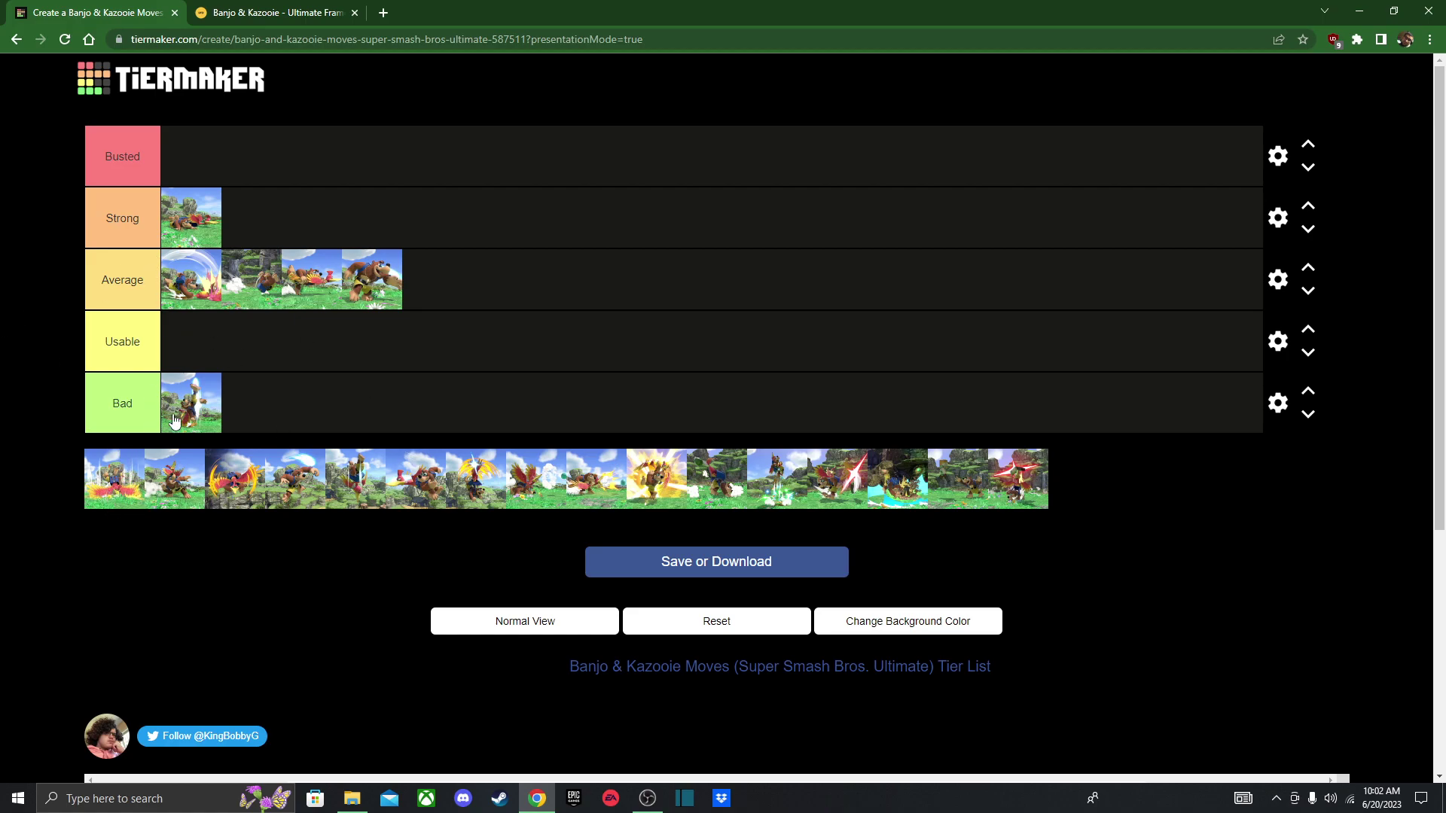
left_click_drag(120, 490, 302, 204)
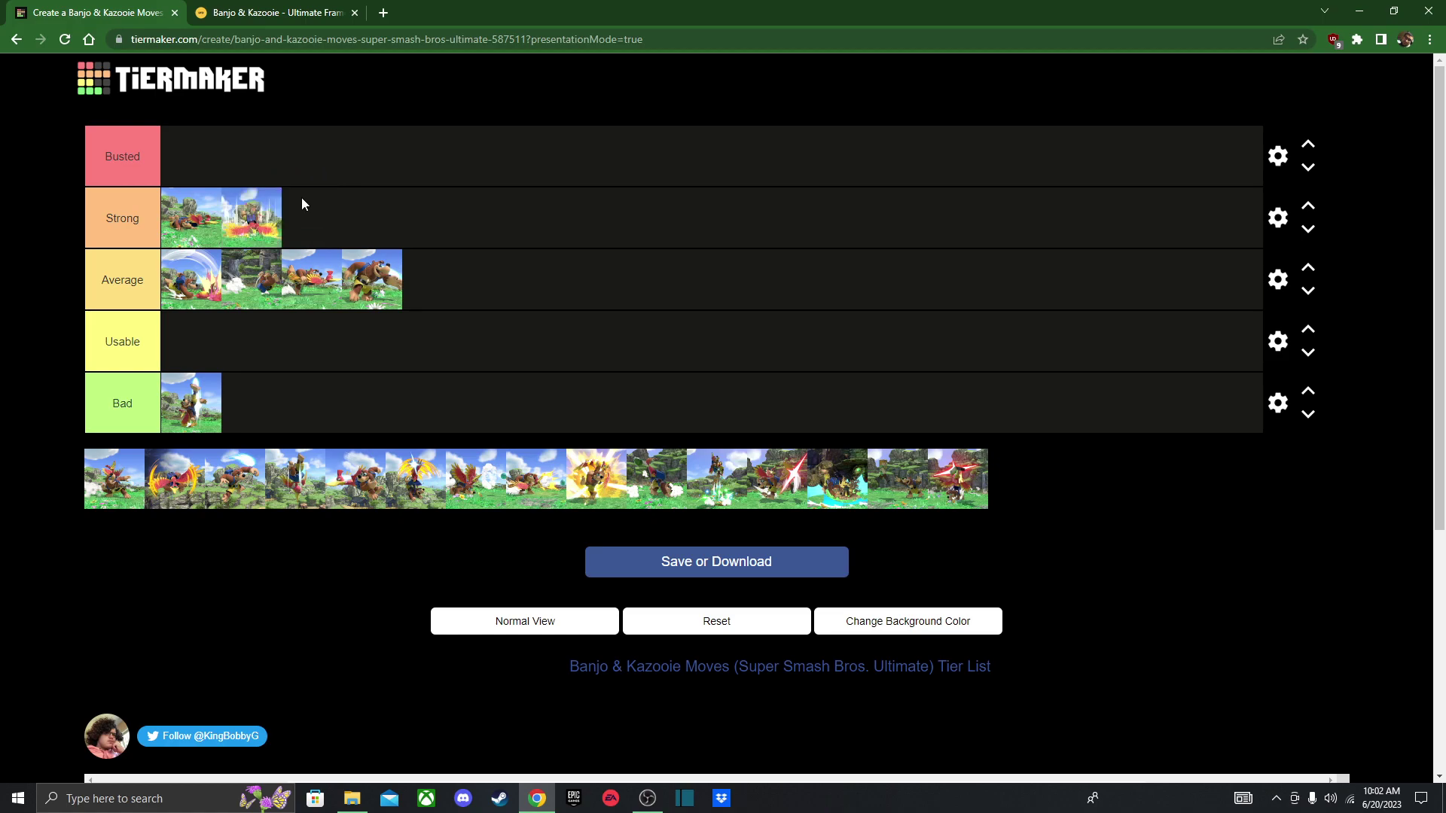
- Review the Up Smash and Down Smash frame data and place the first unranked move at the front of the Strong tier
left_click(271, 12)
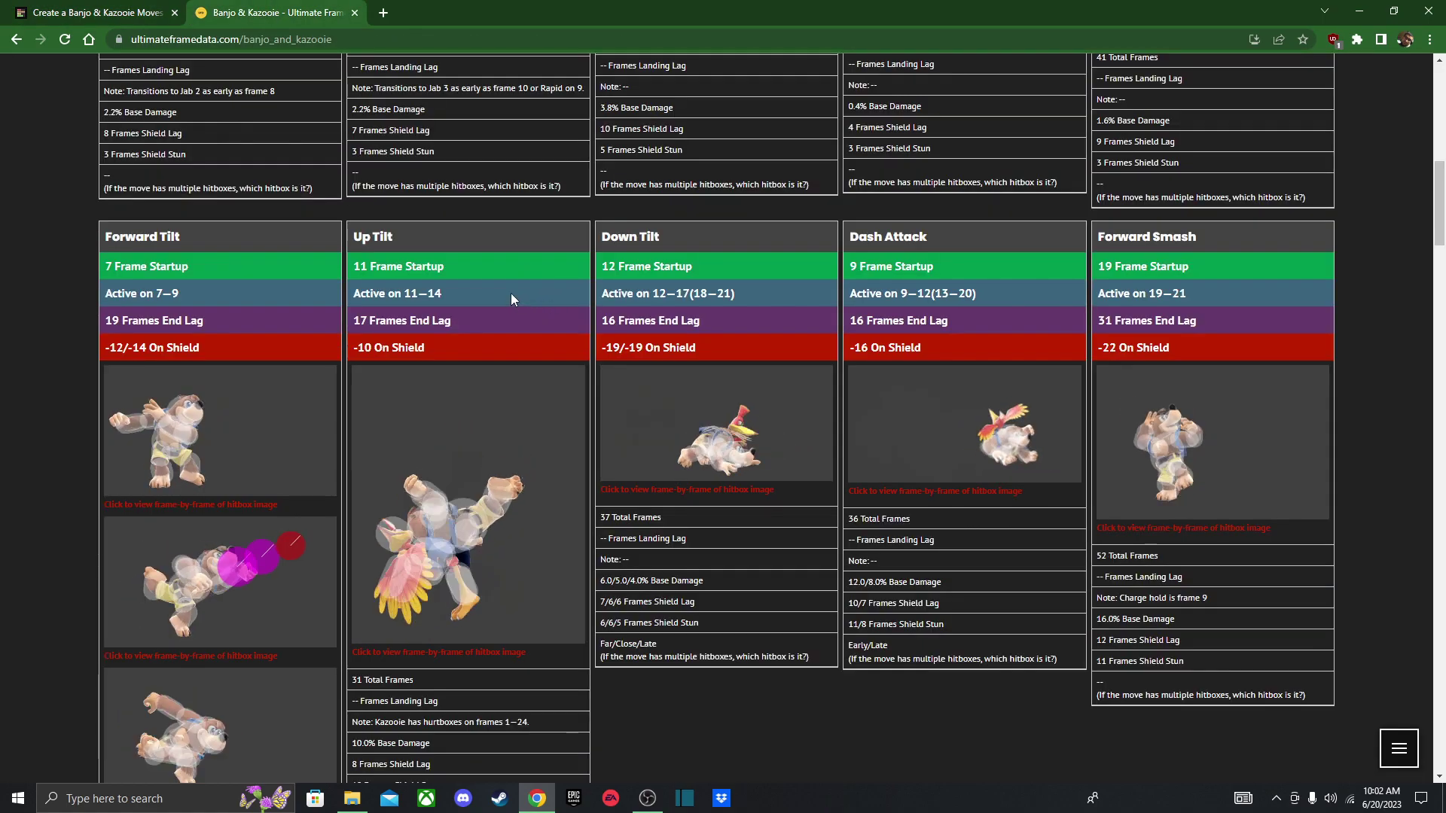
scroll(506, 292, "down", 3)
scroll(503, 290, "up", 2)
scroll(505, 286, "down", 8)
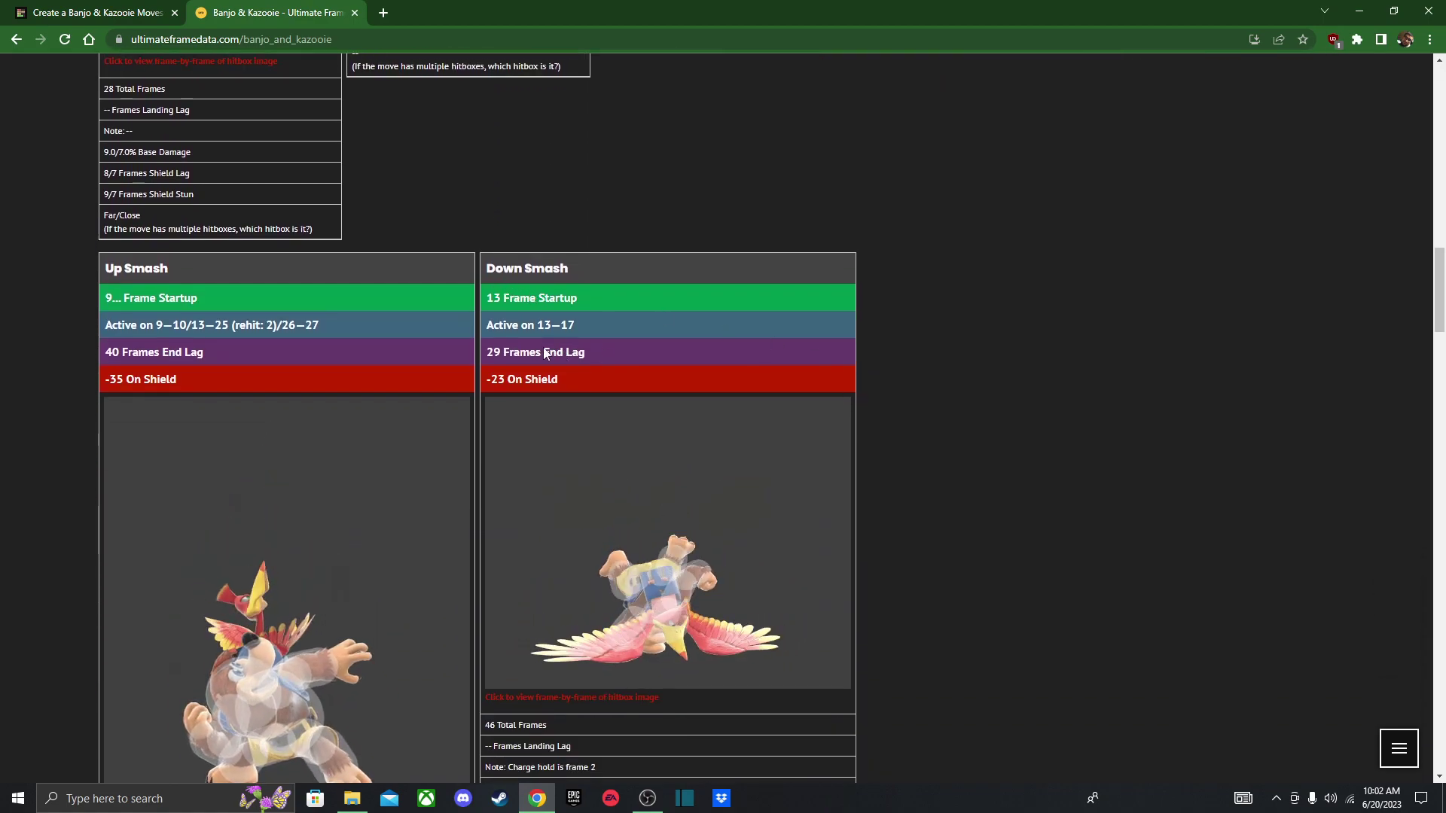
scroll(674, 480, "down", 2)
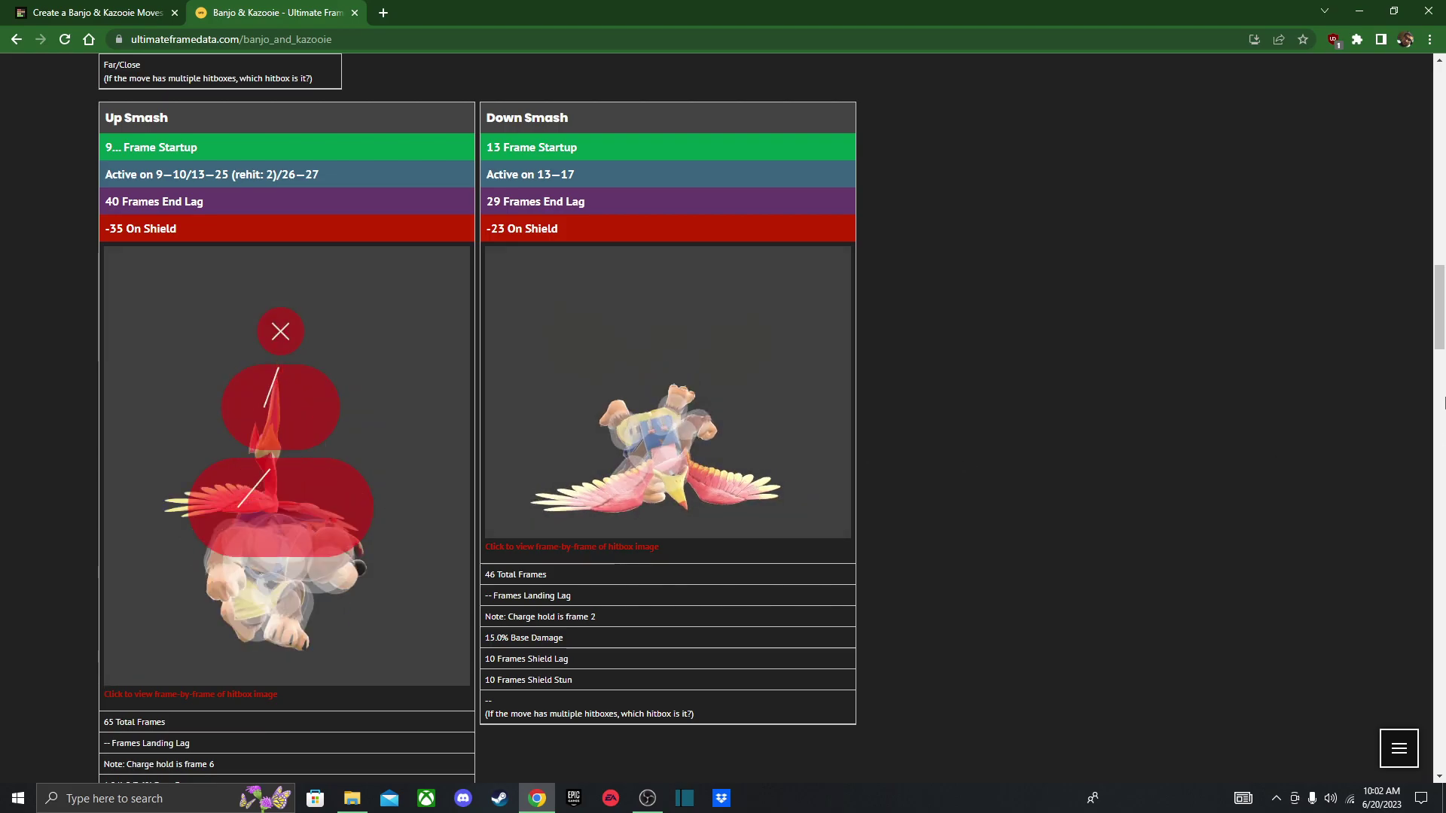
left_click(10, 13)
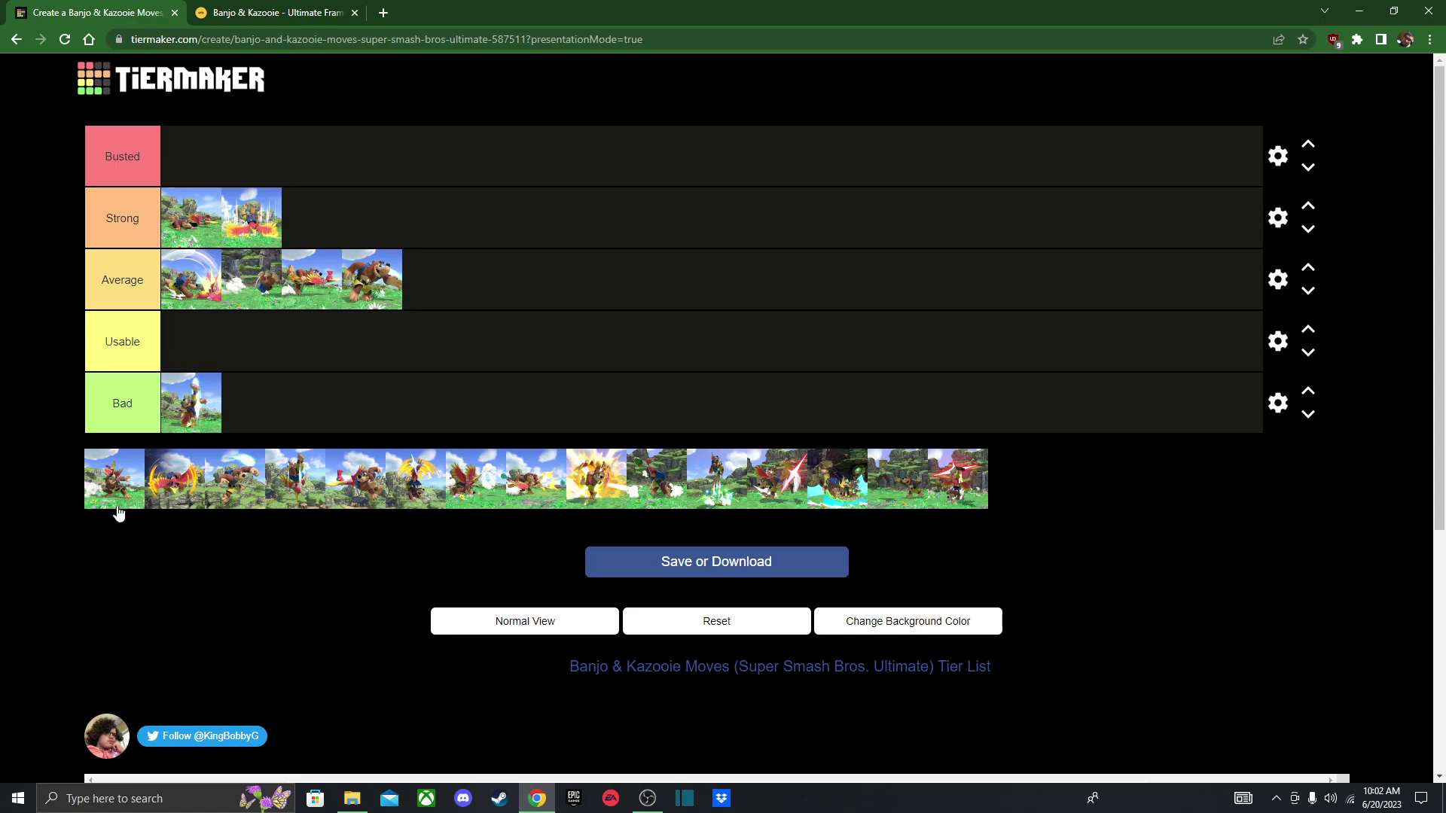
left_click_drag(116, 497, 226, 194)
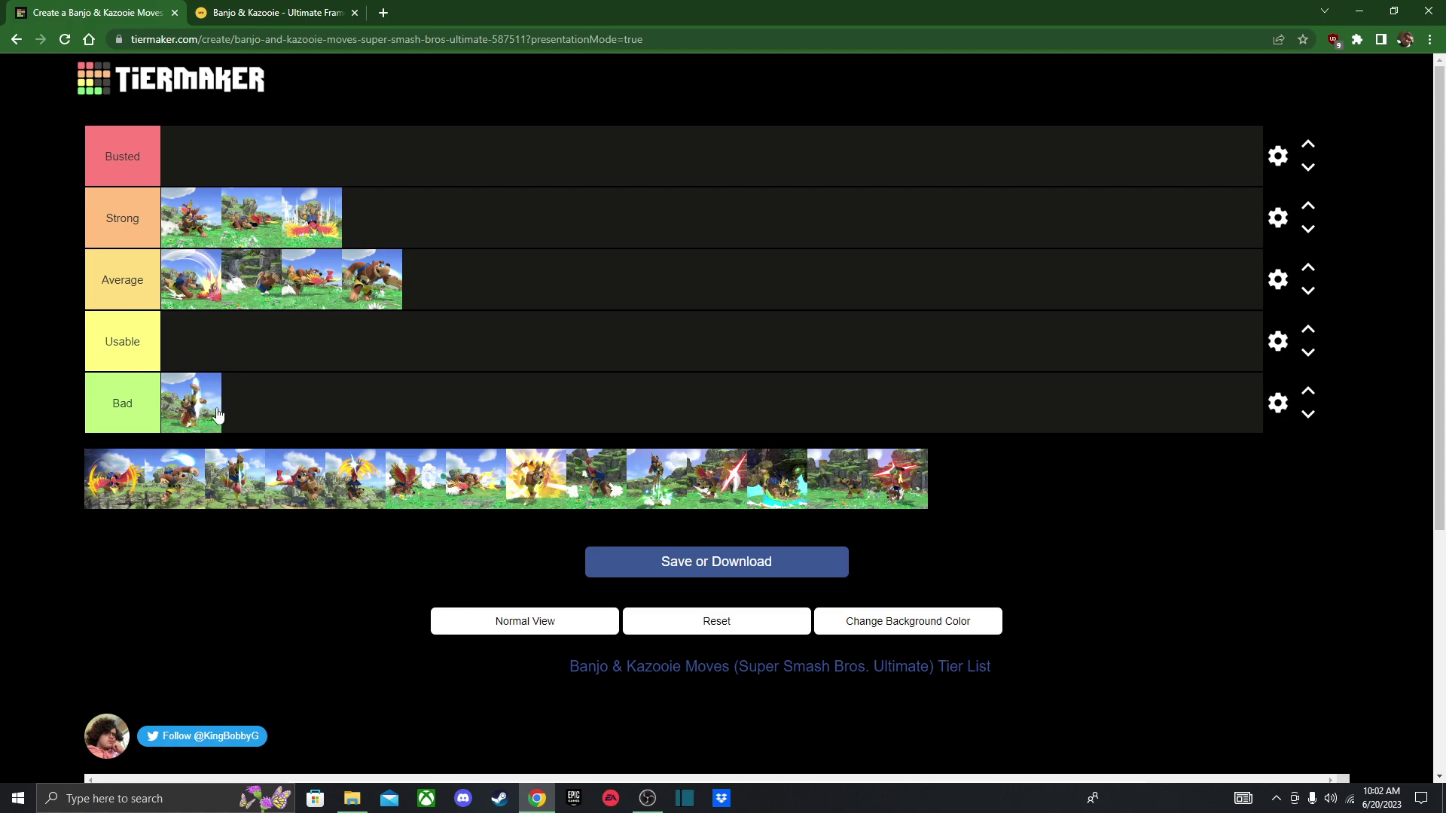
- Recheck the Up Smash and Down Smash frame data and place the first unranked move in the Usable tier
key("ctrl+Tab")
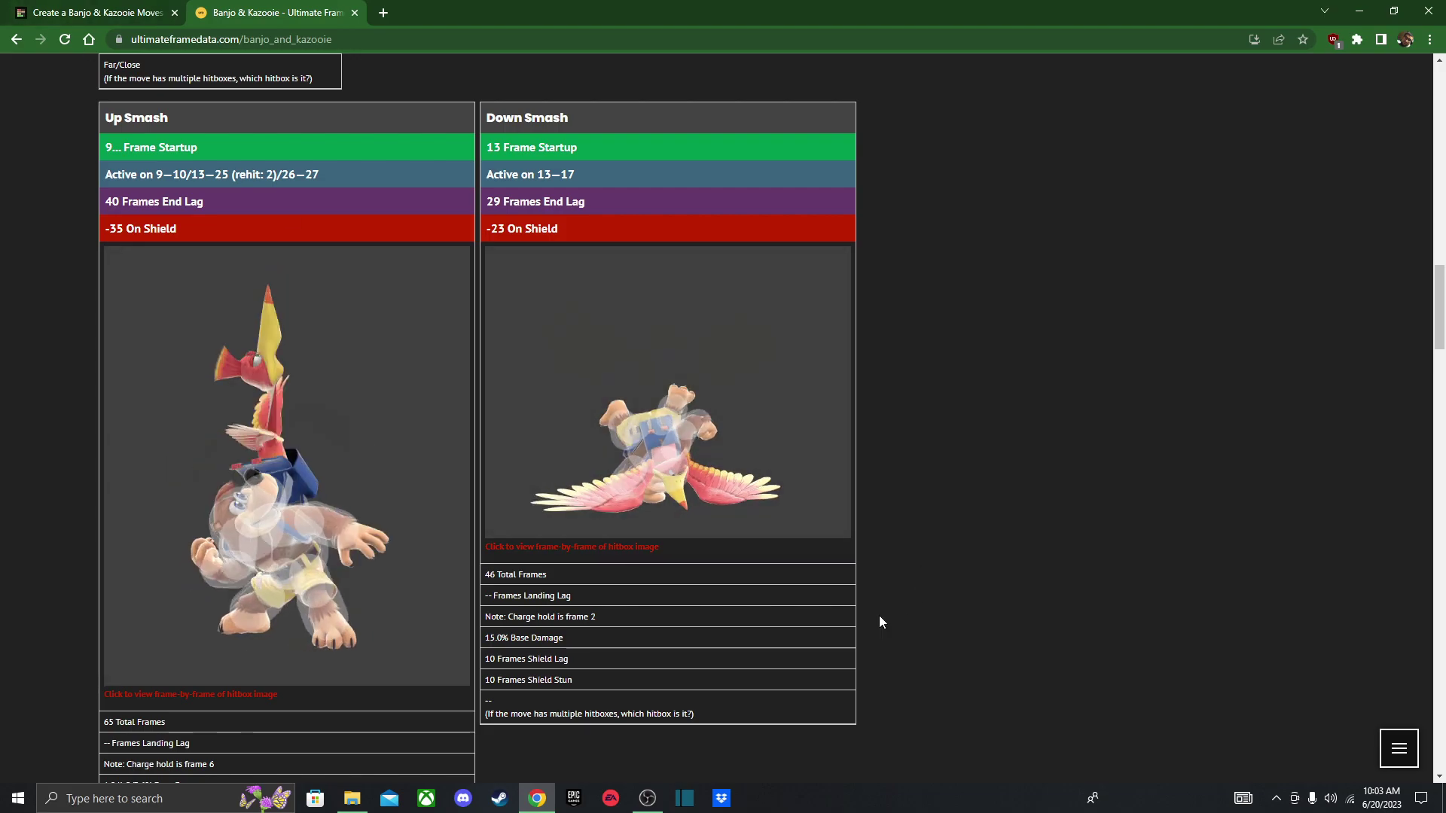
left_click(91, 13)
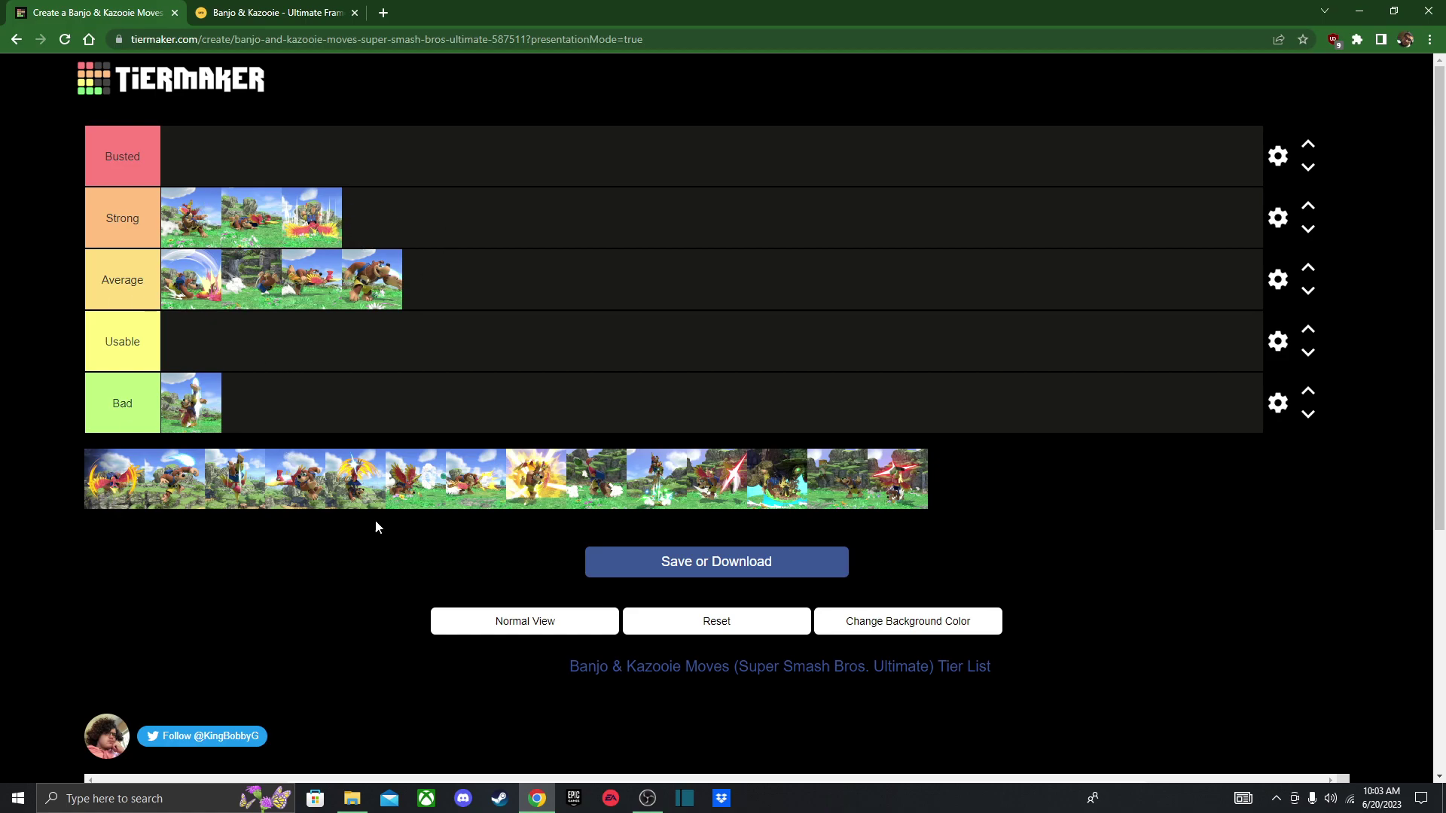
left_click_drag(124, 486, 93, 488)
mouse_move(177, 271)
left_mouse_down()
mouse_move(186, 349)
mouse_move(182, 268)
left_mouse_up()
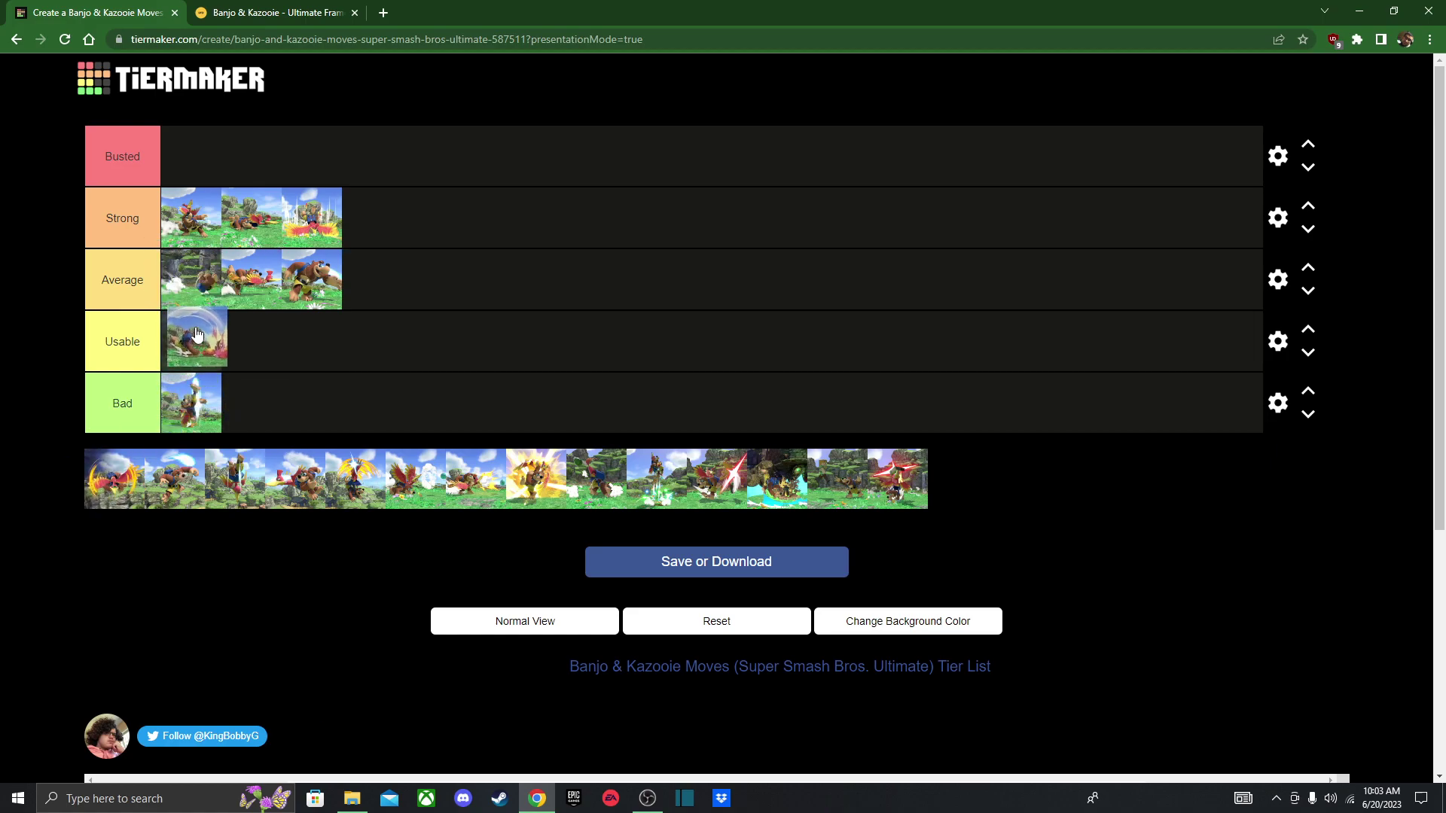
left_click_drag(195, 334, 171, 261)
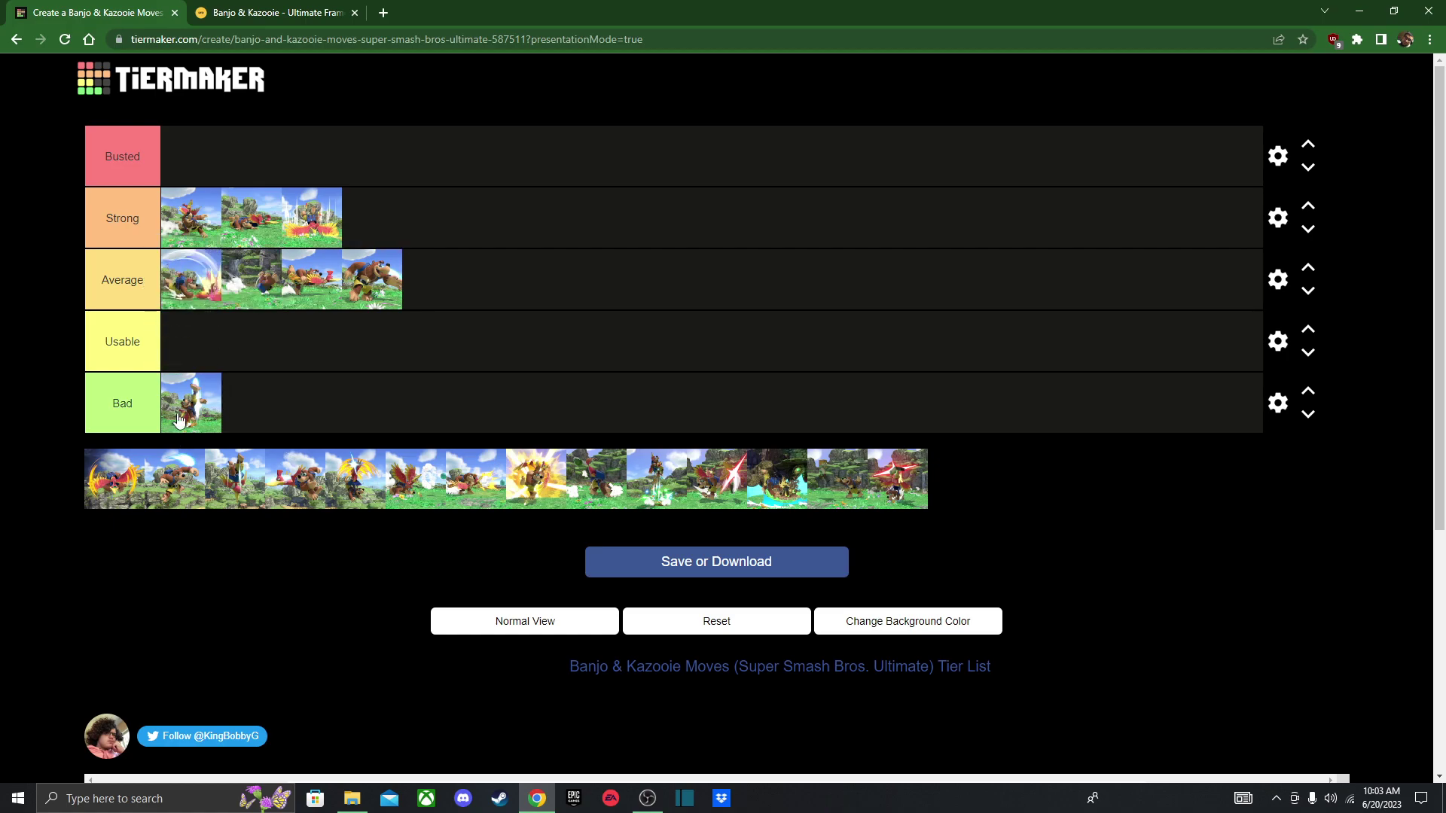
left_click_drag(106, 488, 183, 352)
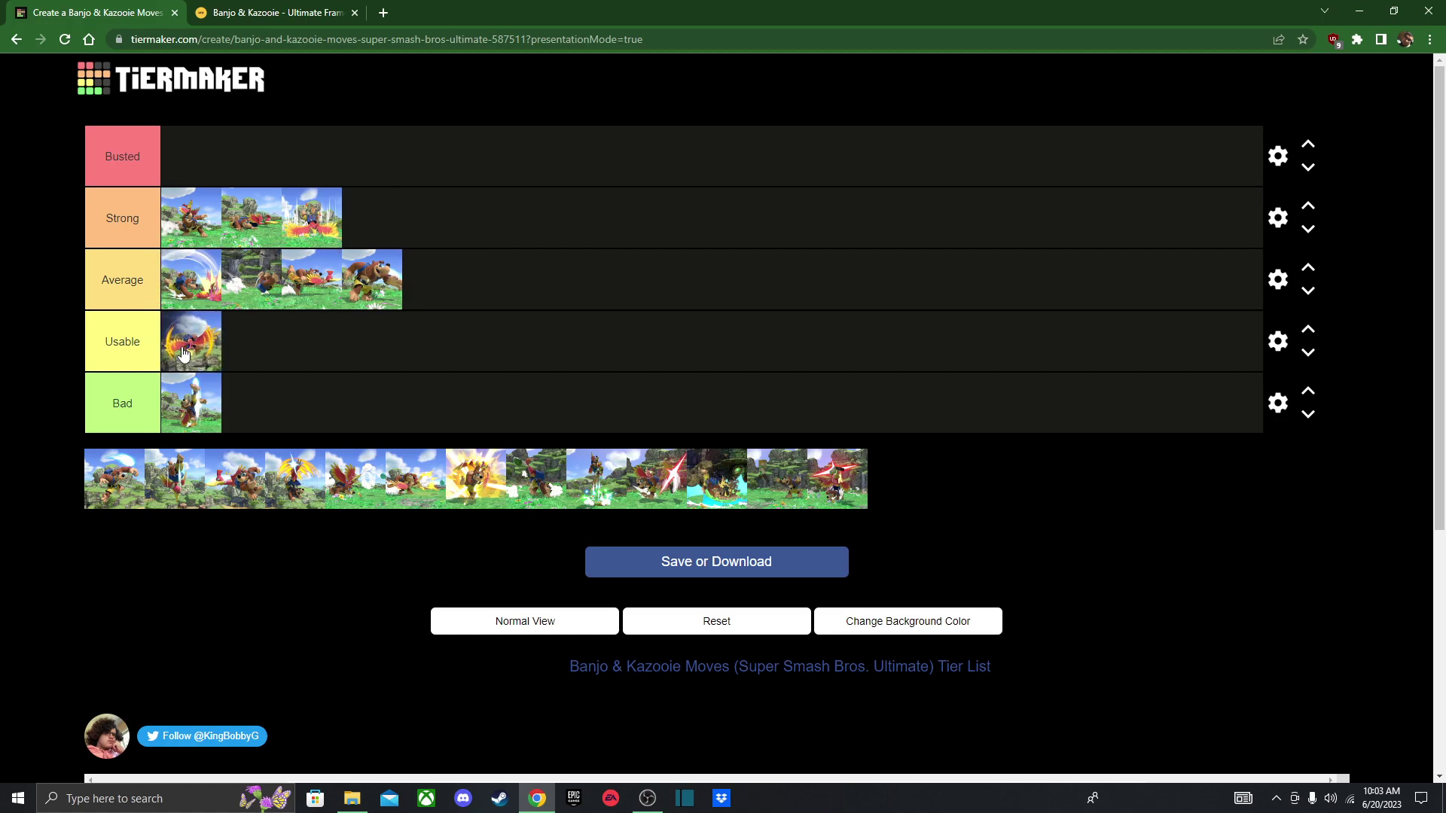
- Review the aerial attack frame data and put the first unranked move at the front of the Strong tier
left_click(190, 9)
scroll(339, 312, "down", 12)
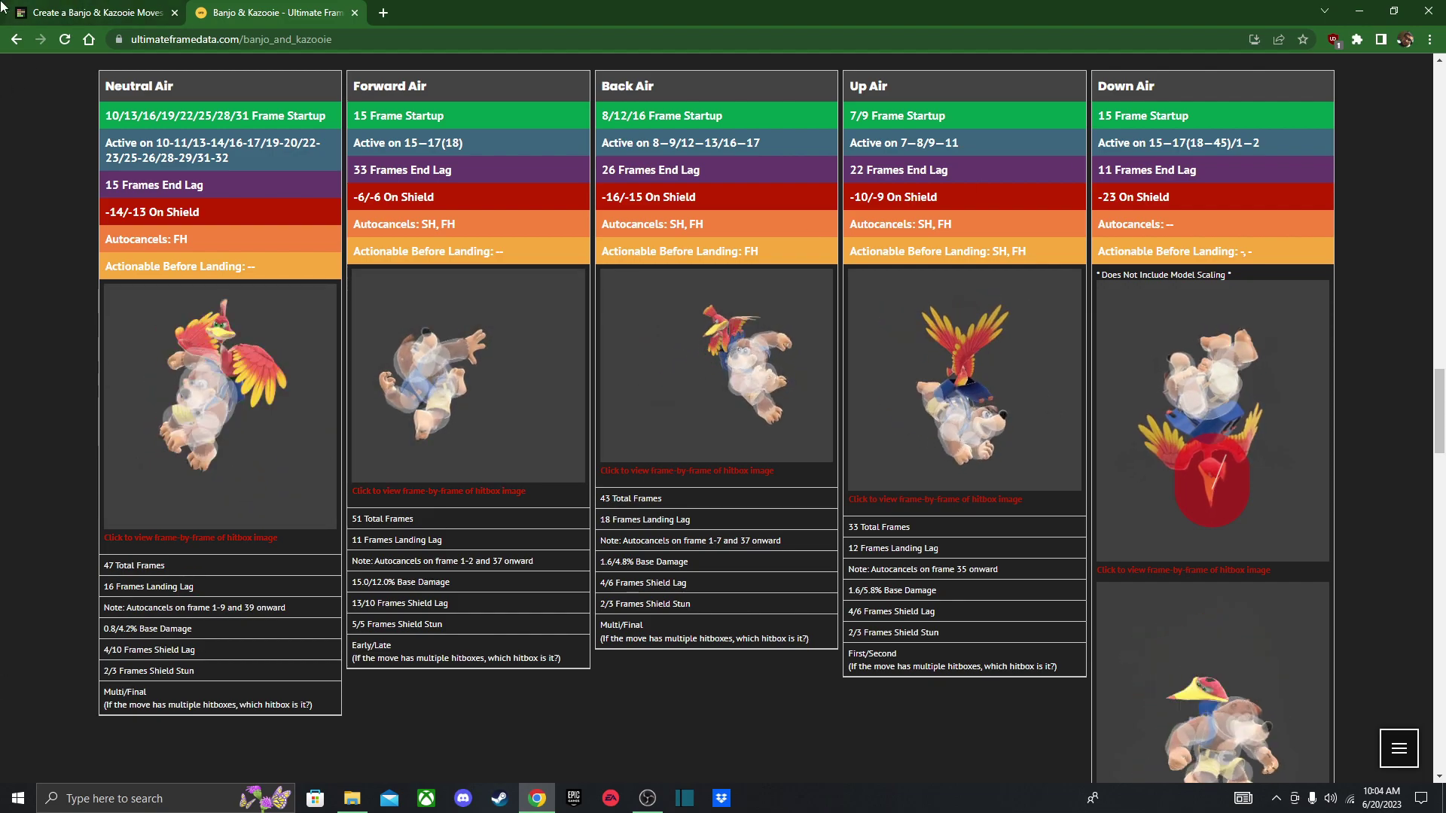
key("ctrl+Tab")
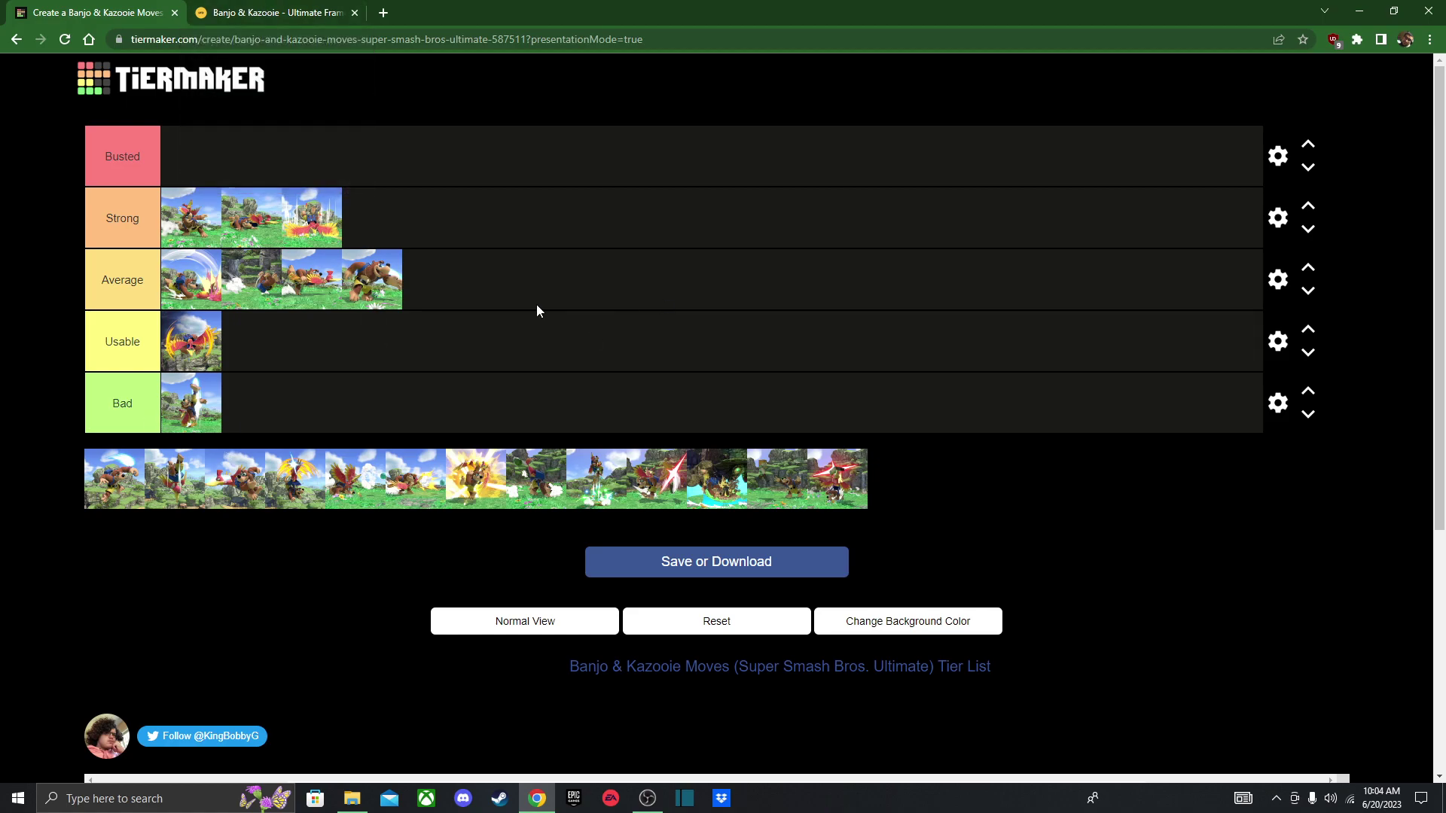
left_click(281, 19)
left_click(150, 13)
left_click_drag(91, 486, 168, 216)
- Check the Forward Air frame data and place the first unranked move at the front of the Bad tier
left_click(270, 8)
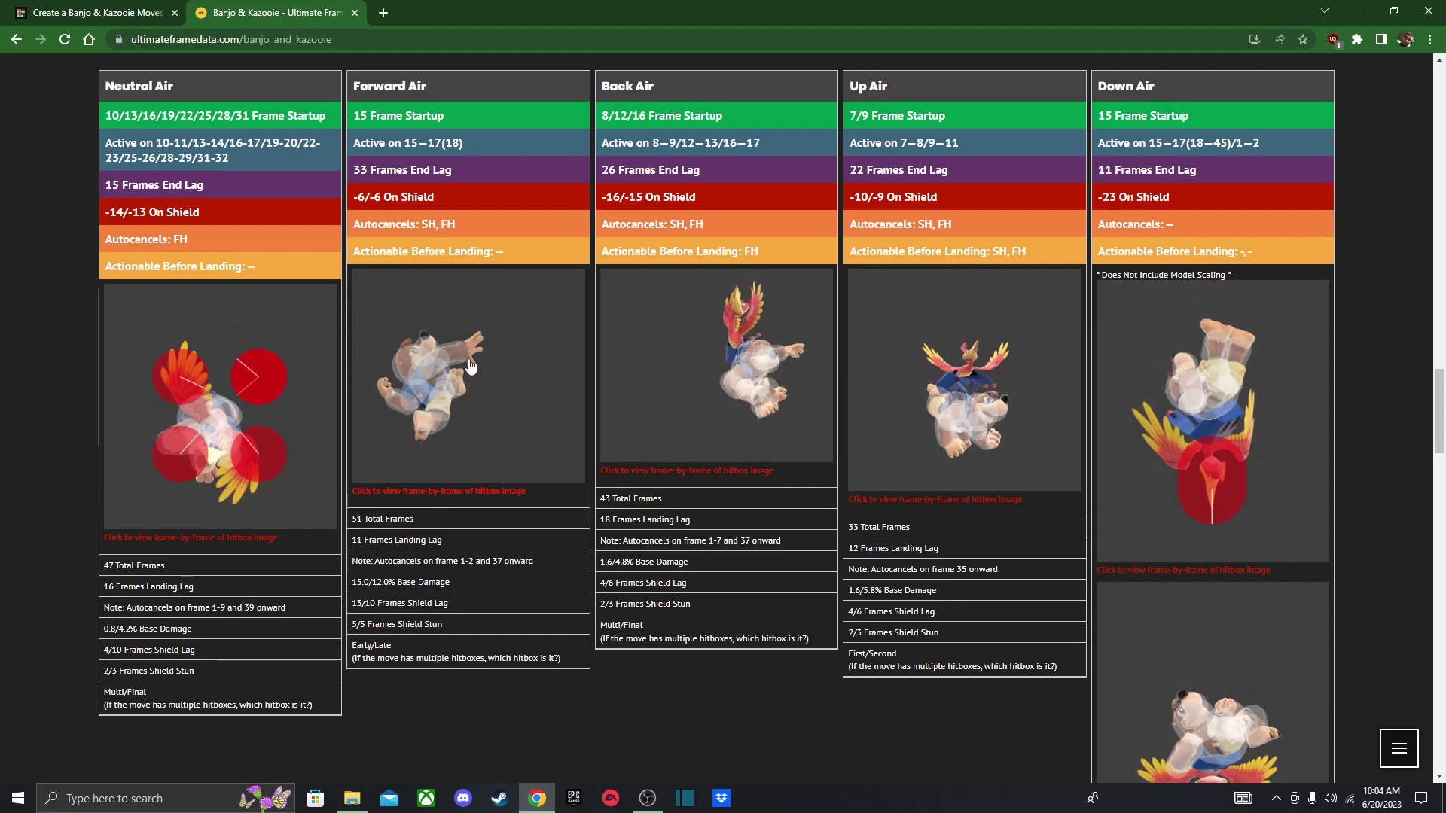
key("ctrl+shift+Tab")
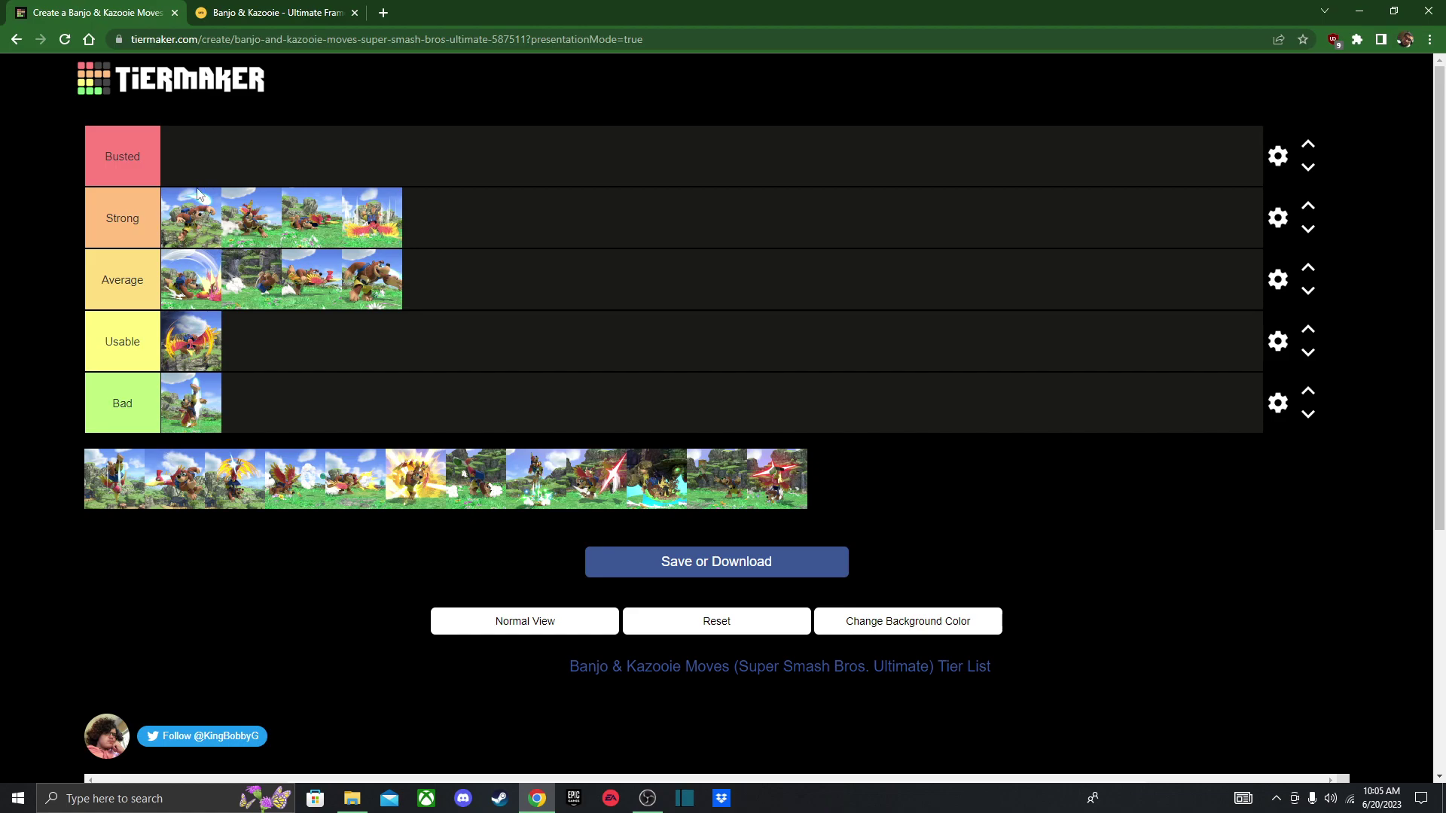
mouse_move(179, 216)
left_mouse_down()
mouse_move(226, 204)
mouse_move(136, 199)
mouse_move(429, 219)
mouse_move(185, 196)
left_mouse_up()
left_click_drag(115, 499, 179, 416)
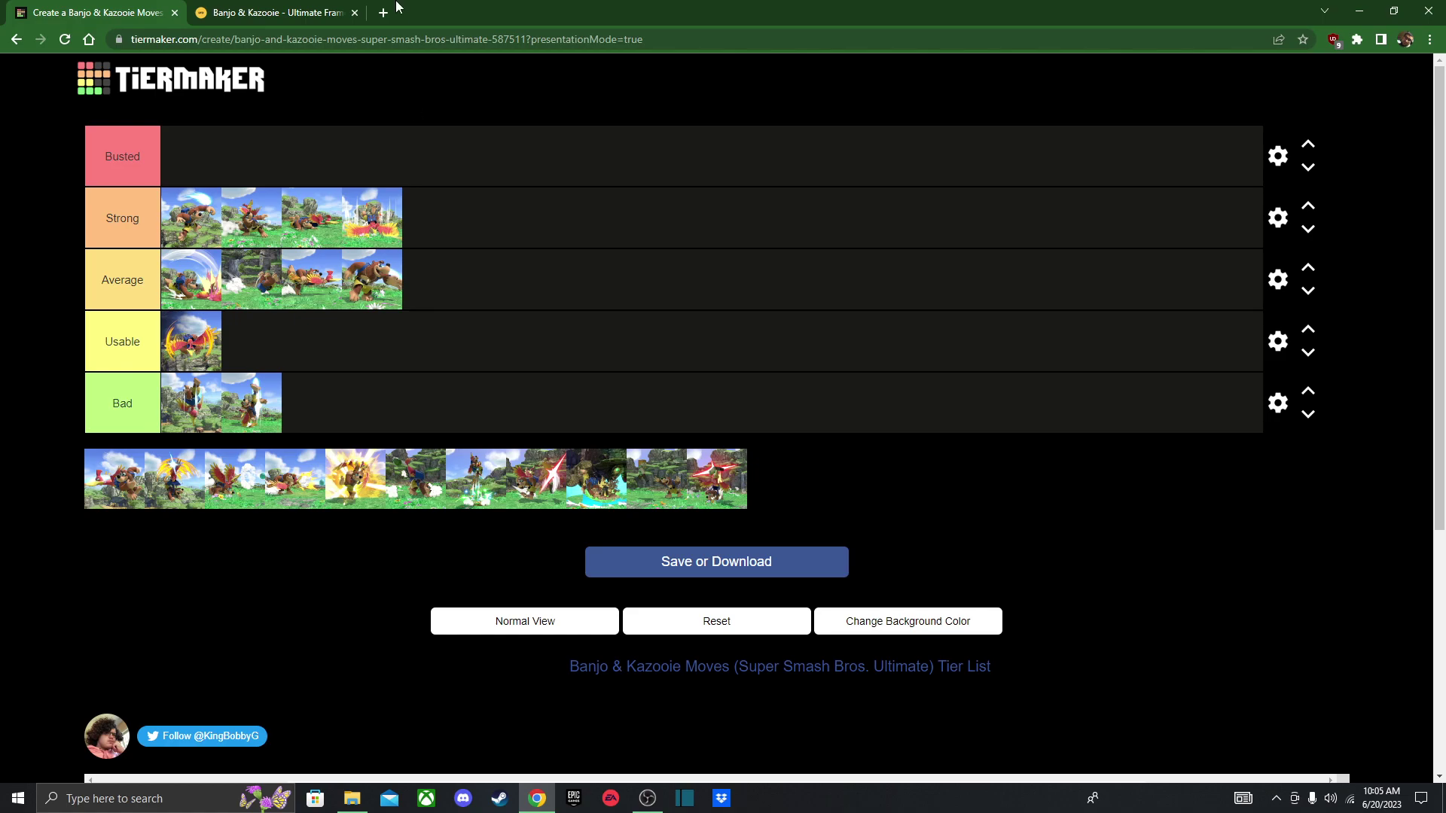
- Check the Down Air frame data and move the first move in the Bad tier to the end of that tier
left_click(260, 13)
scroll(1214, 484, "down", 1)
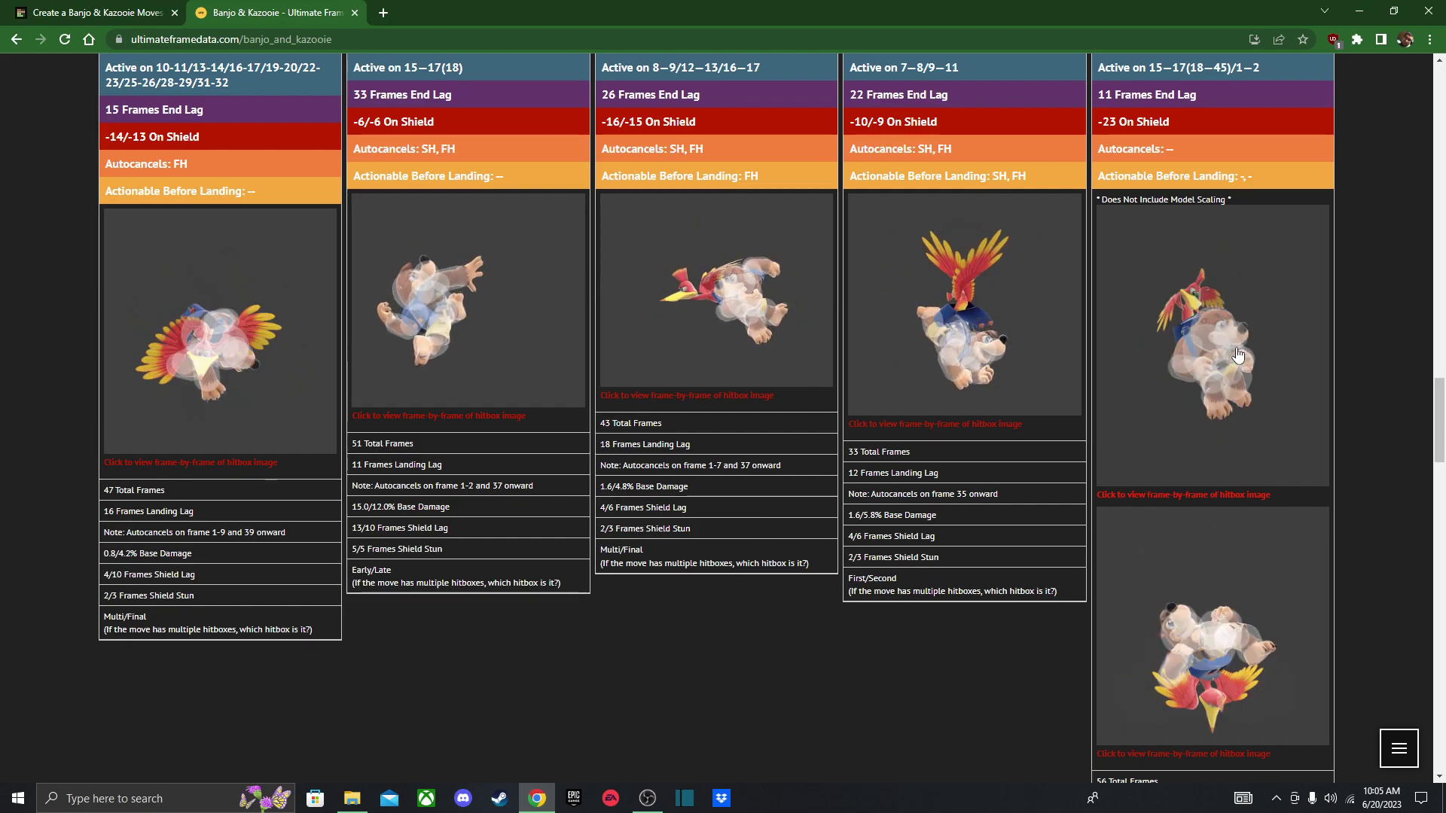
left_click(2, 6)
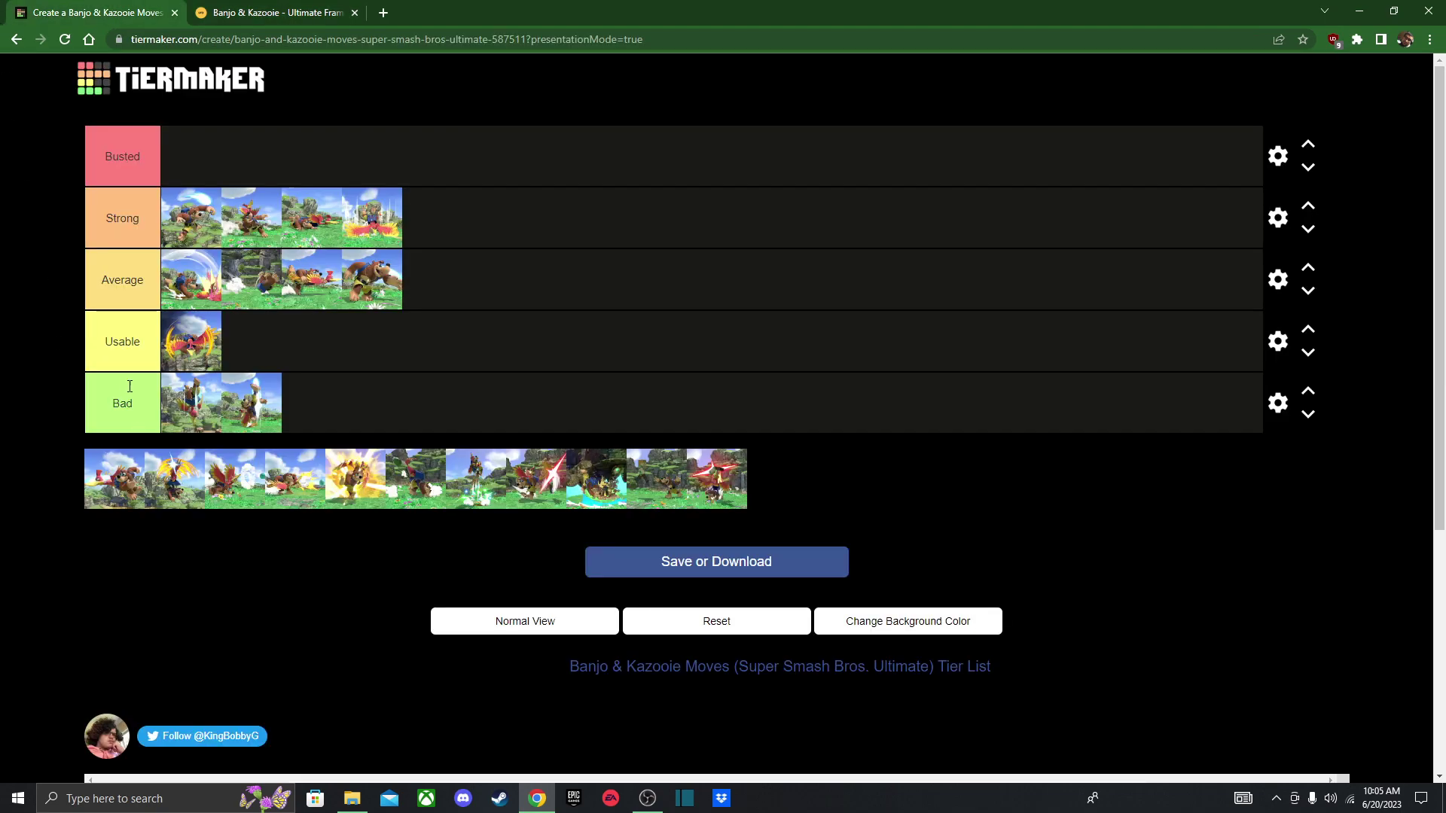
left_click_drag(195, 409, 290, 401)
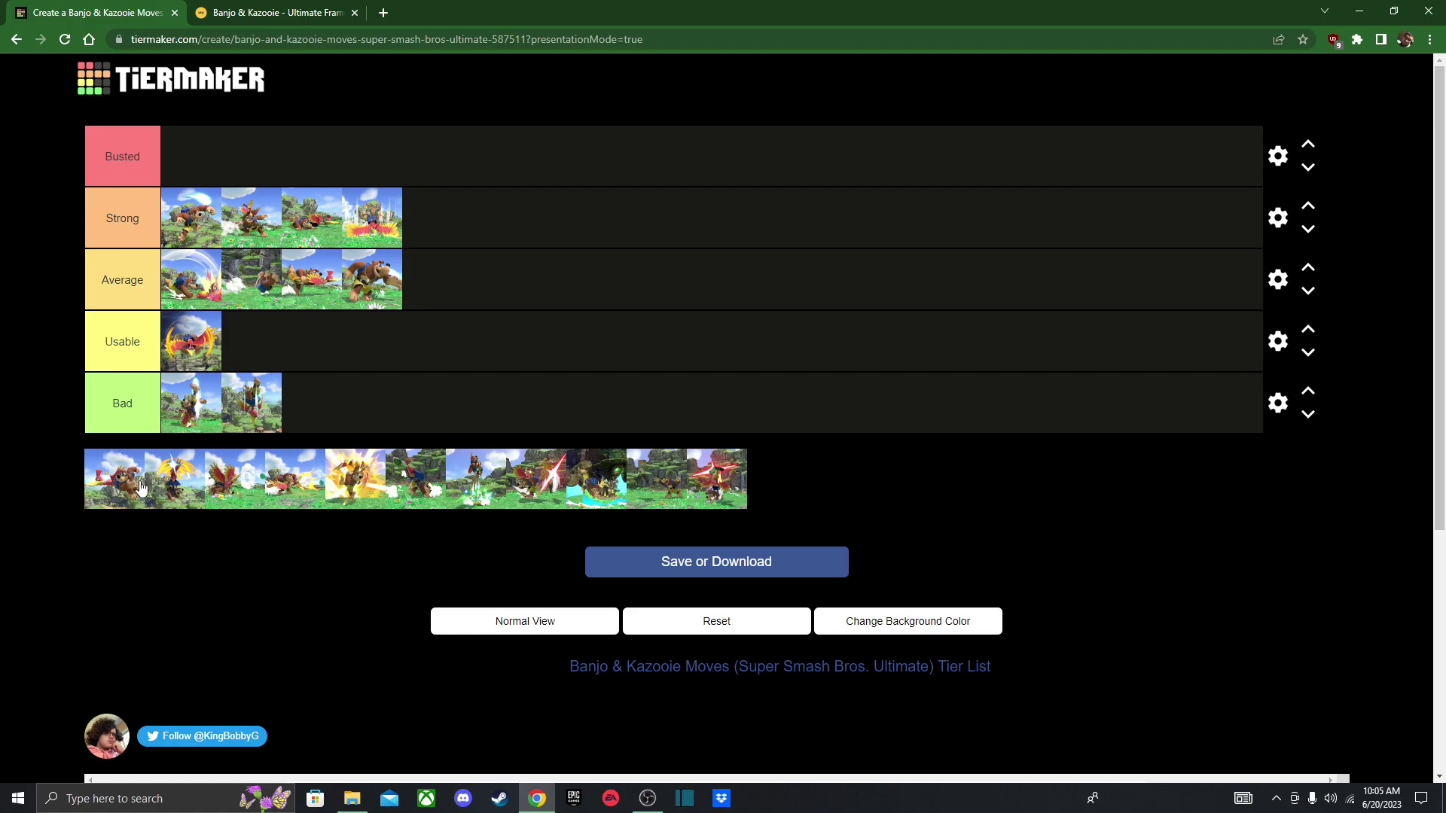
- Rank the first two unranked moves in the Strong tier, one in second position and the other at the end
left_click_drag(117, 501, 267, 210)
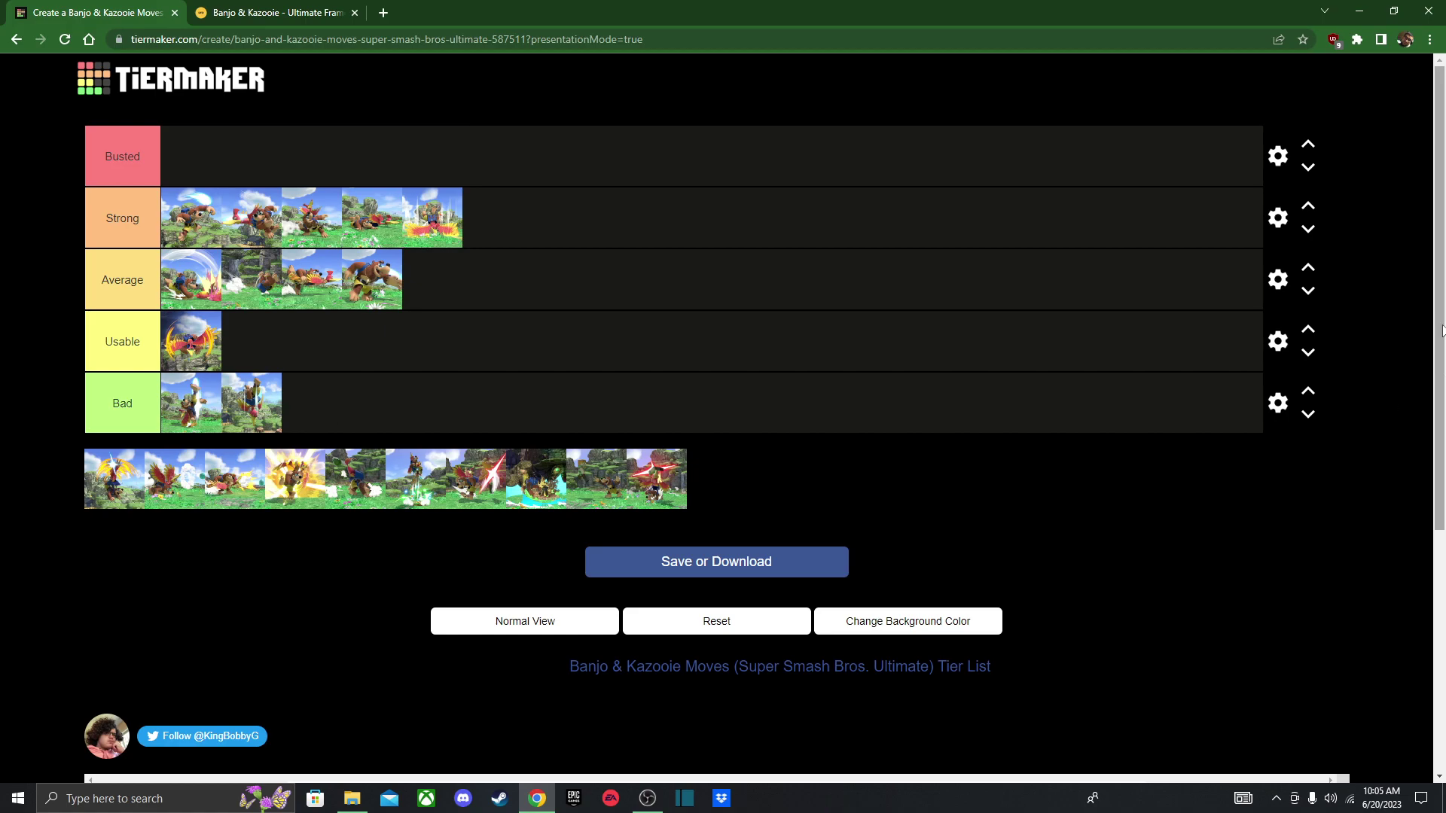
left_click_drag(95, 486, 597, 223)
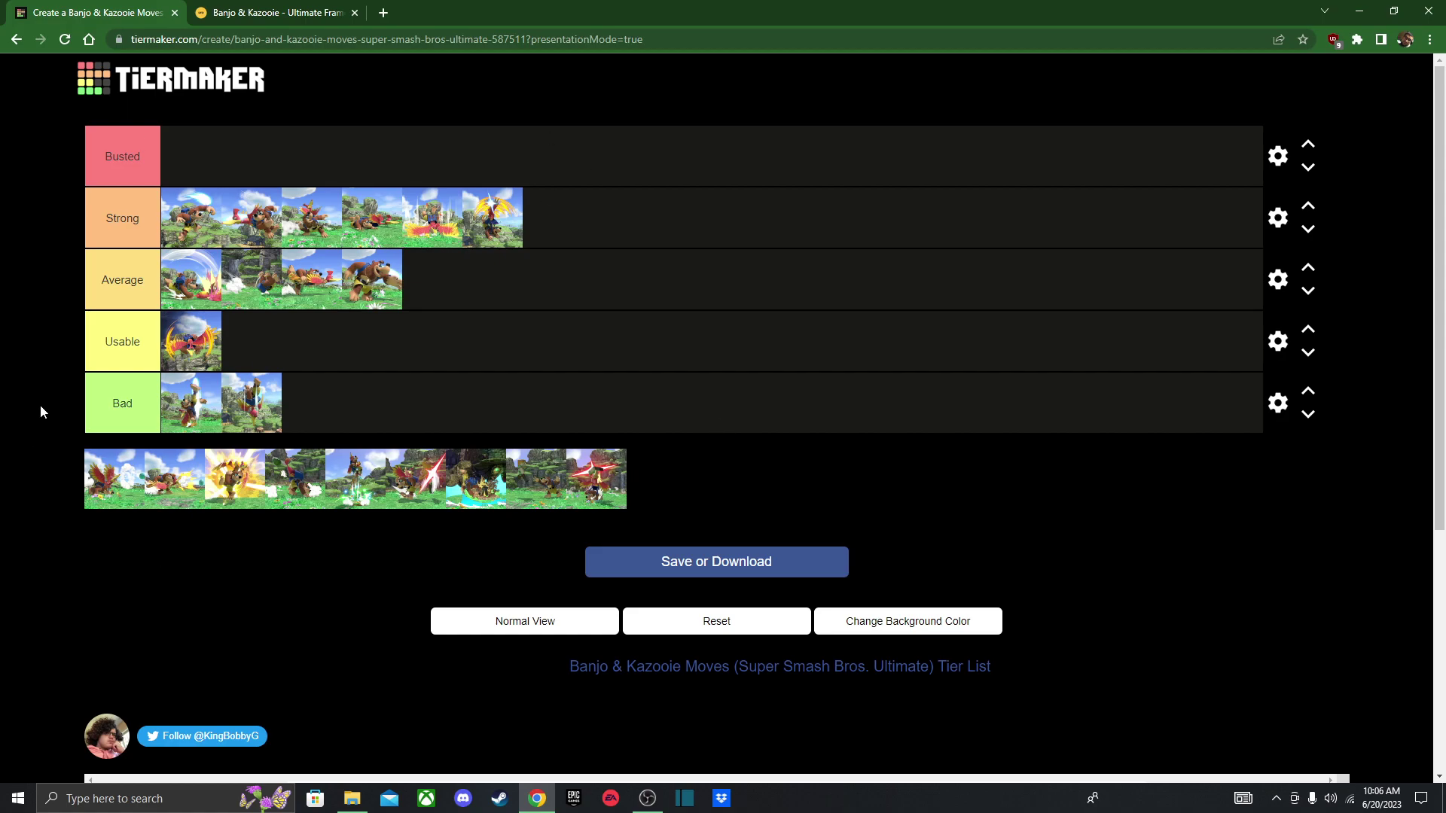
- Review the special move frame data and place the first two unranked moves in the first and second positions of the Average tier
mouse_move(97, 488)
left_mouse_down()
mouse_move(316, 406)
mouse_move(452, 282)
mouse_move(57, 512)
mouse_move(113, 486)
mouse_move(590, 391)
mouse_move(96, 414)
mouse_move(90, 456)
mouse_move(109, 482)
mouse_move(284, 188)
mouse_move(185, 218)
mouse_move(151, 548)
mouse_move(76, 509)
mouse_move(91, 486)
mouse_move(113, 498)
left_mouse_up()
key("ctrl+Tab")
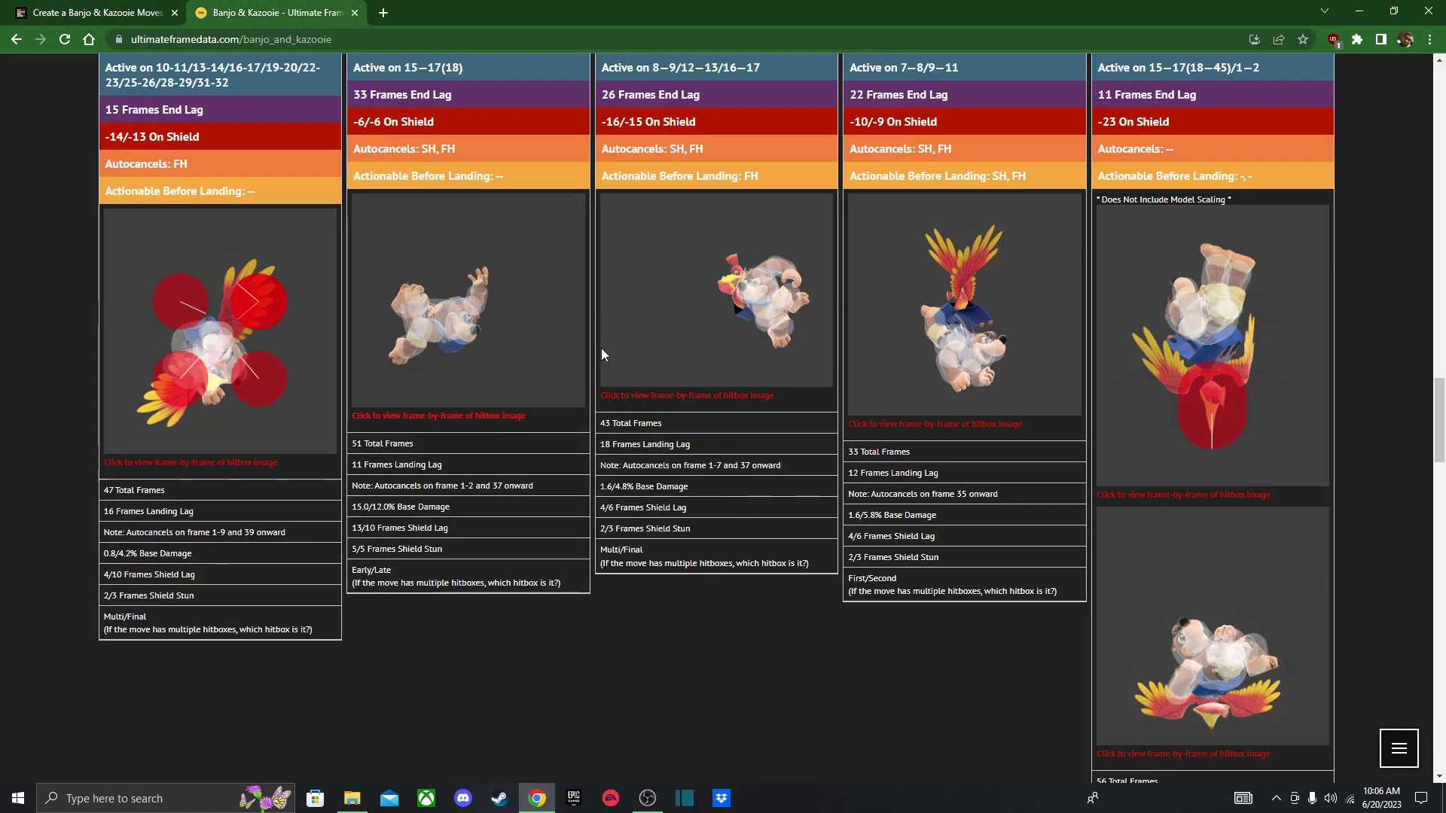
scroll(577, 354, "down", 12)
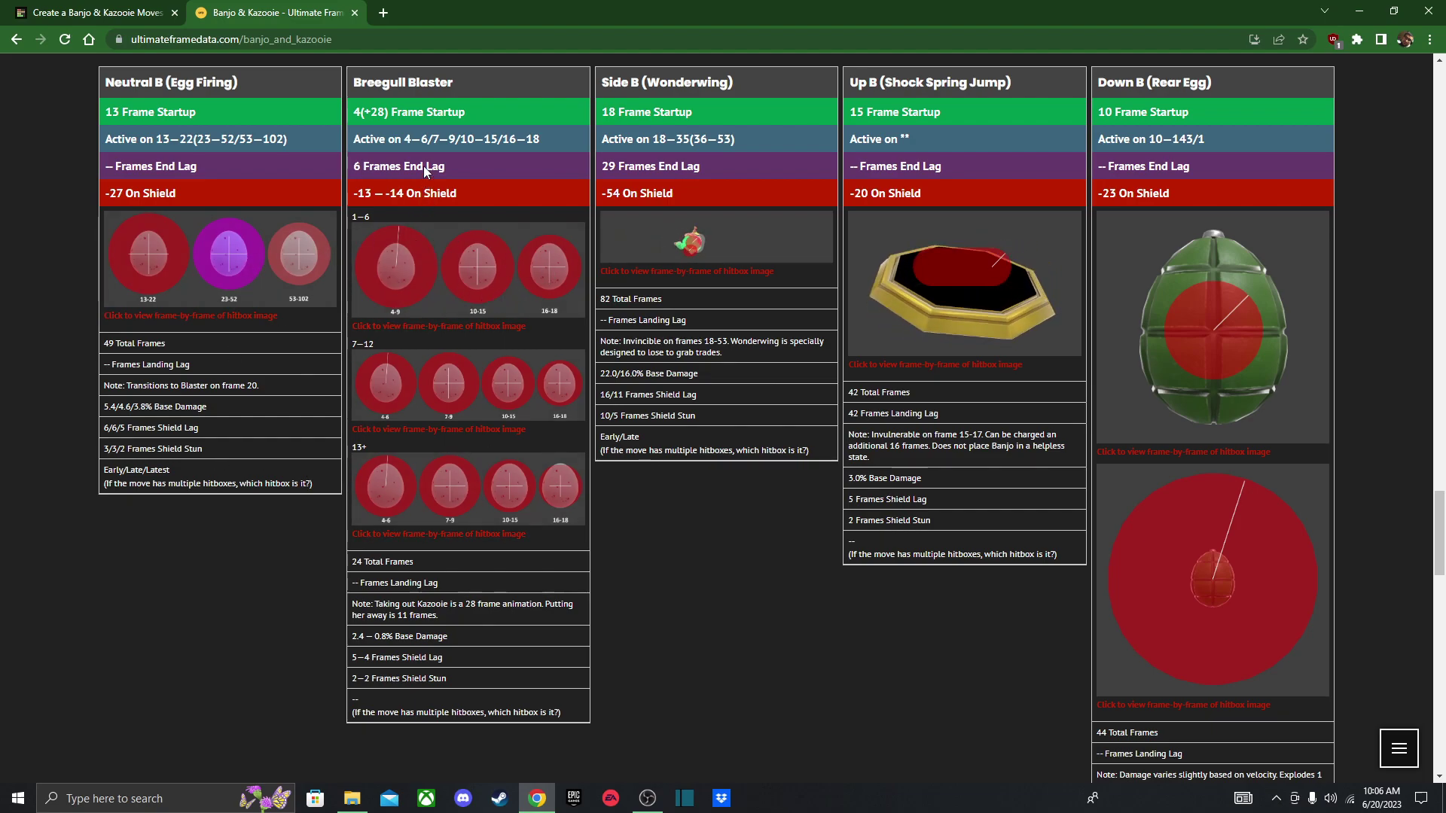
left_click(64, 14)
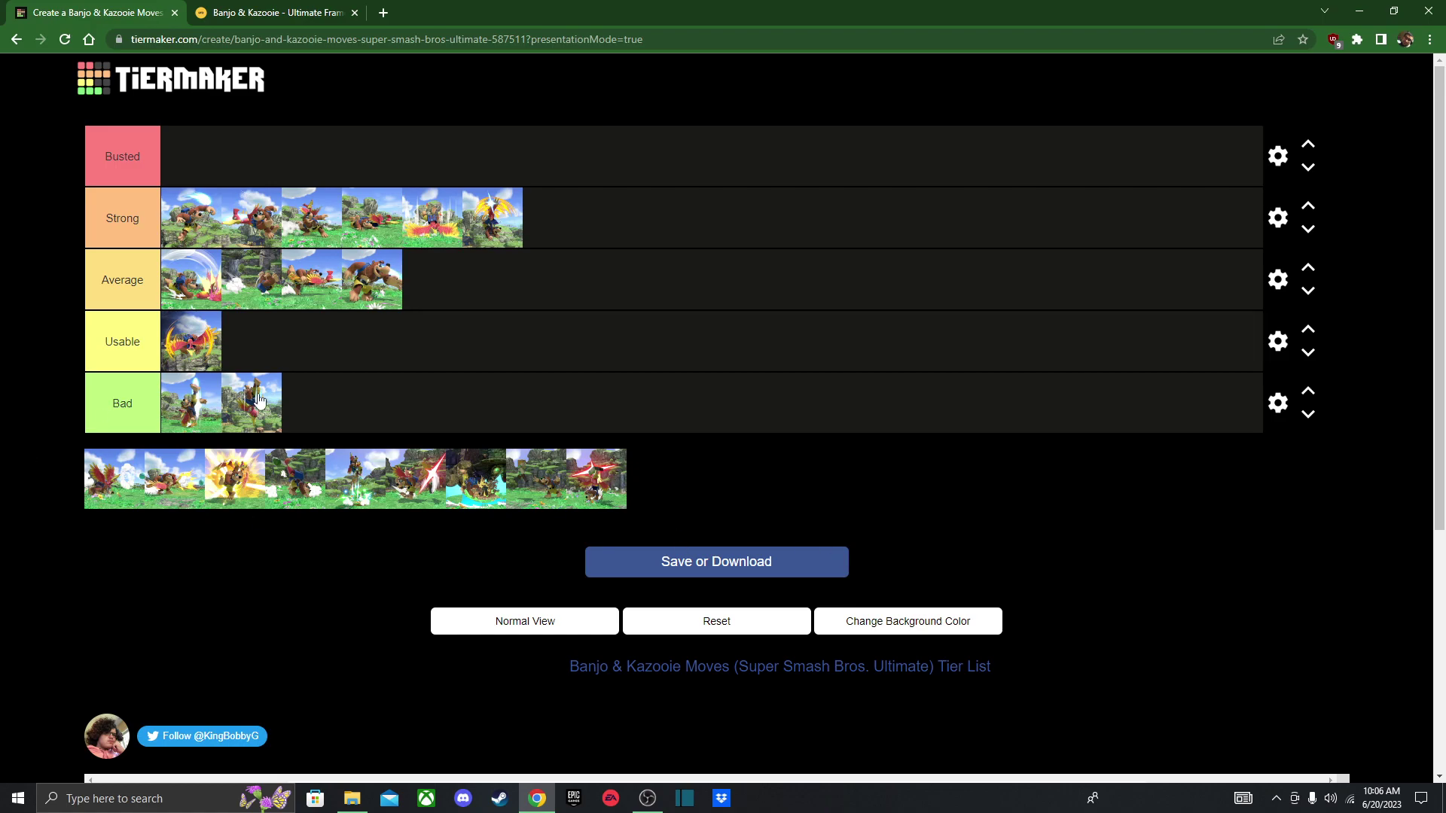
left_click_drag(114, 481, 177, 275)
left_click_drag(108, 489, 241, 278)
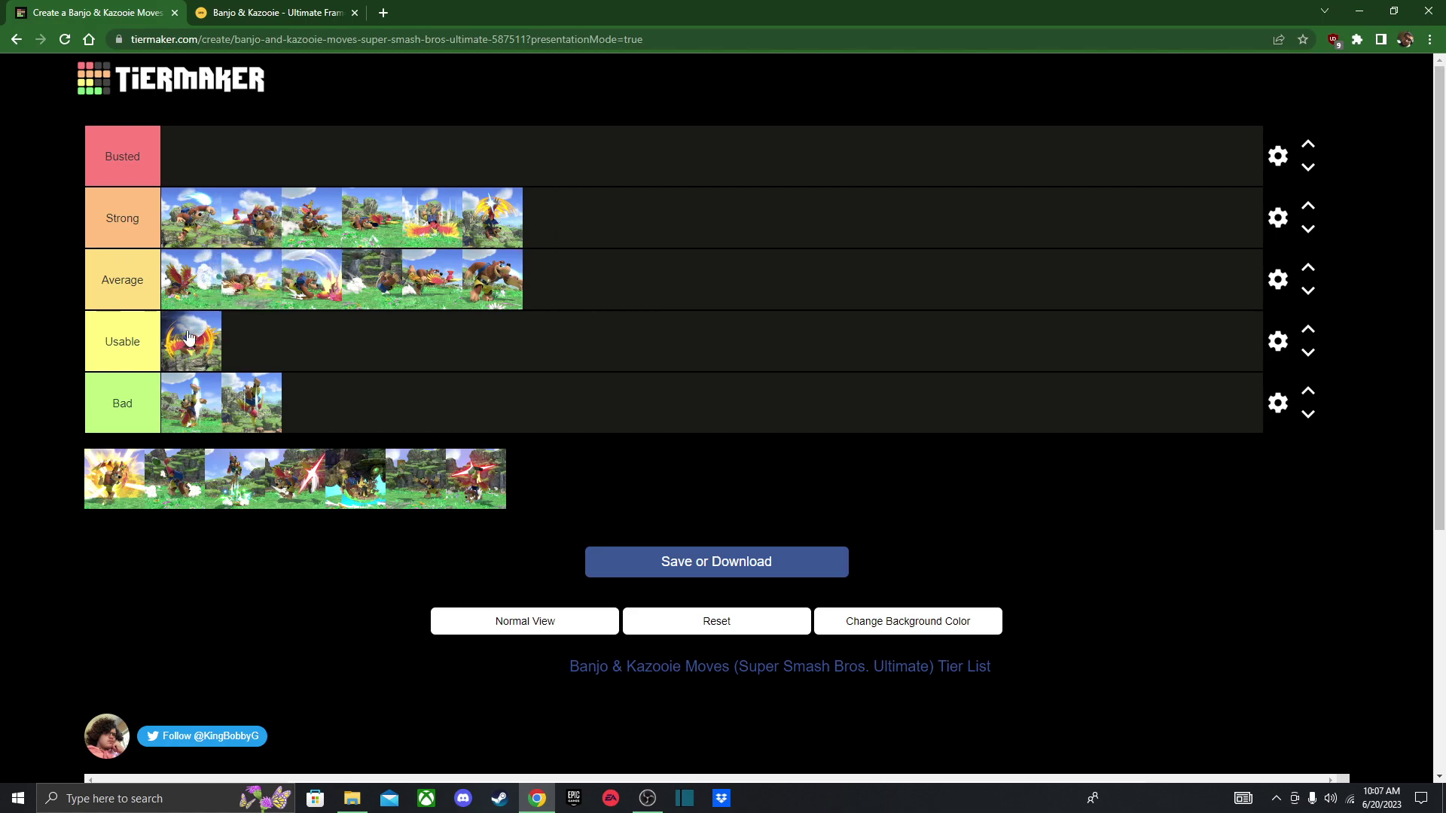
mouse_move(190, 292)
left_mouse_down()
mouse_move(256, 261)
mouse_move(184, 275)
left_mouse_up()
- Place the first two unranked moves in the Busted tier, keeping their order
left_click_drag(104, 477, 196, 155)
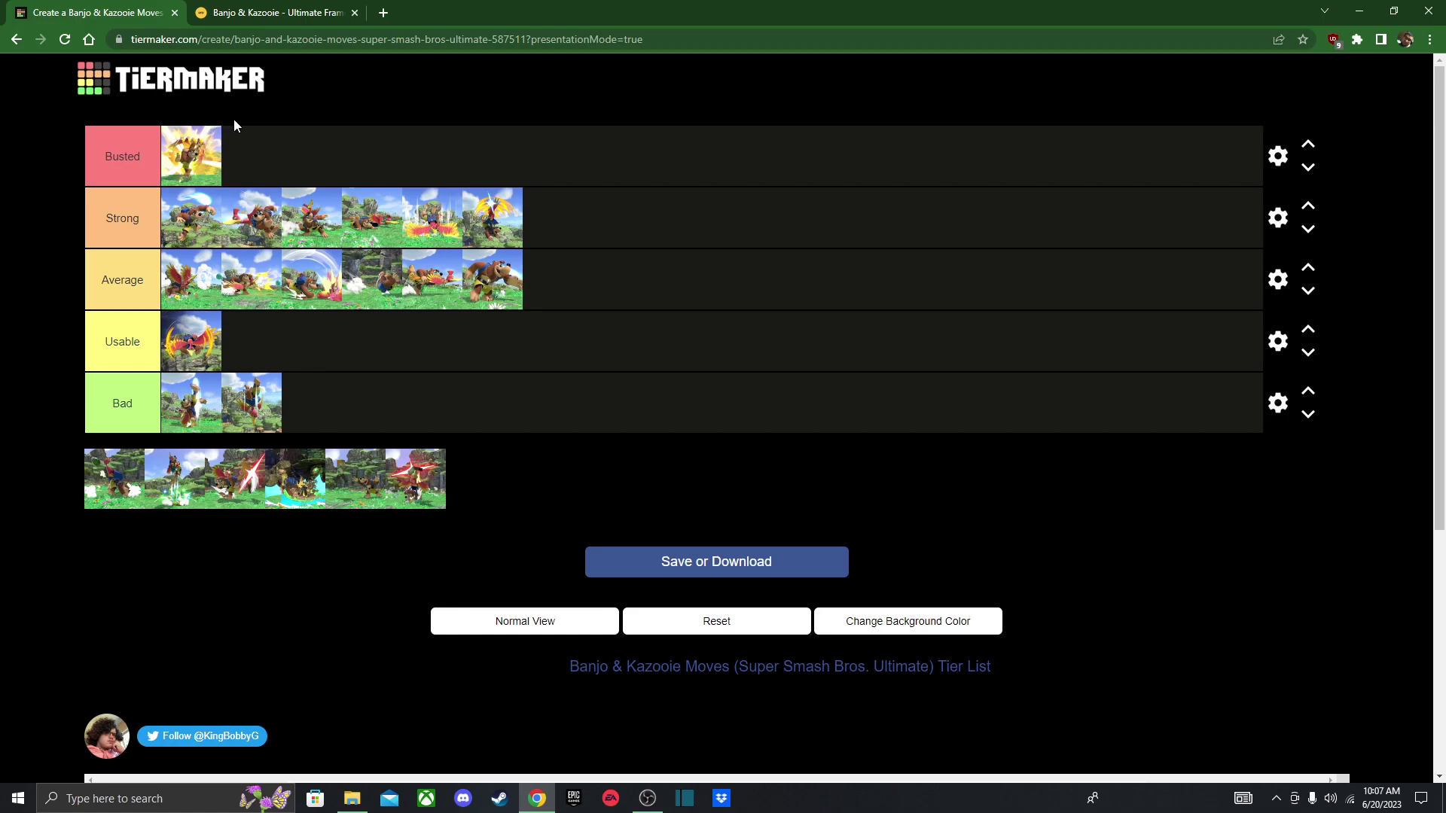
left_click_drag(106, 466, 278, 164)
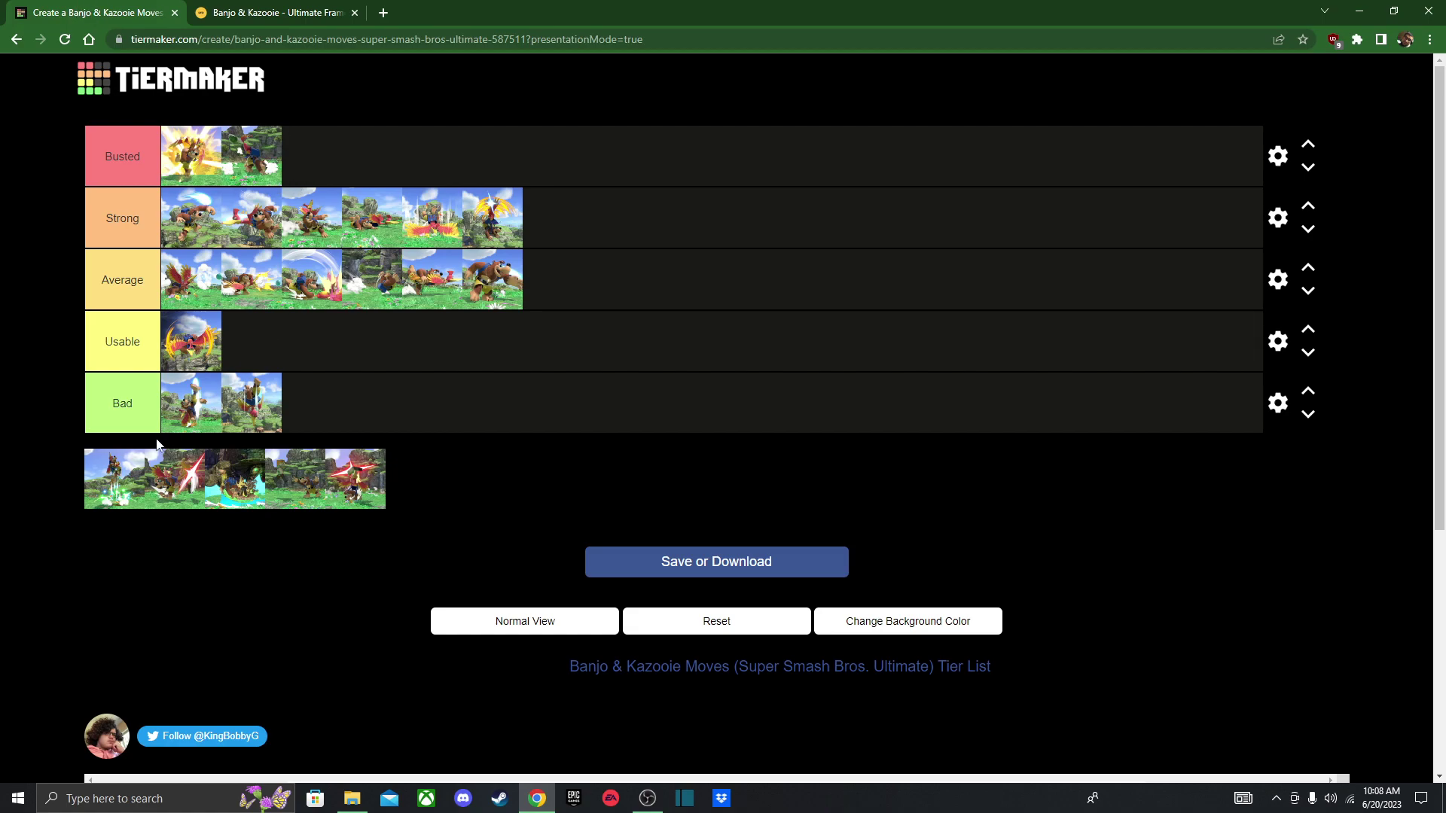
- Examine the Down B (Rear Egg) frame data and place the first unranked move at the front of the Strong tier
mouse_move(115, 486)
left_mouse_down()
mouse_move(177, 396)
mouse_move(40, 506)
mouse_move(80, 461)
mouse_move(105, 474)
left_mouse_up()
left_click(291, 10)
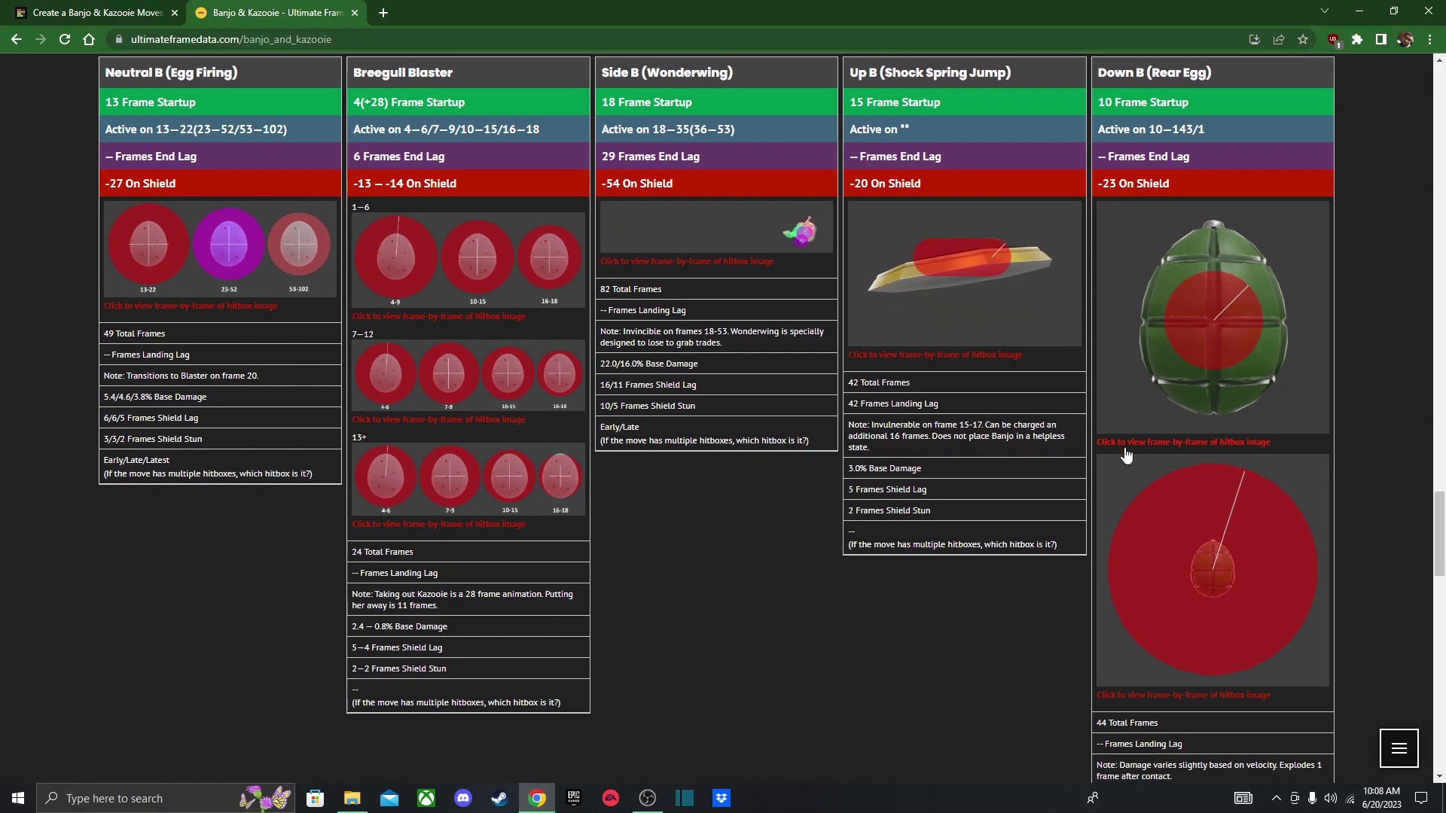
scroll(1127, 456, "down", 3)
scroll(1157, 445, "up", 1)
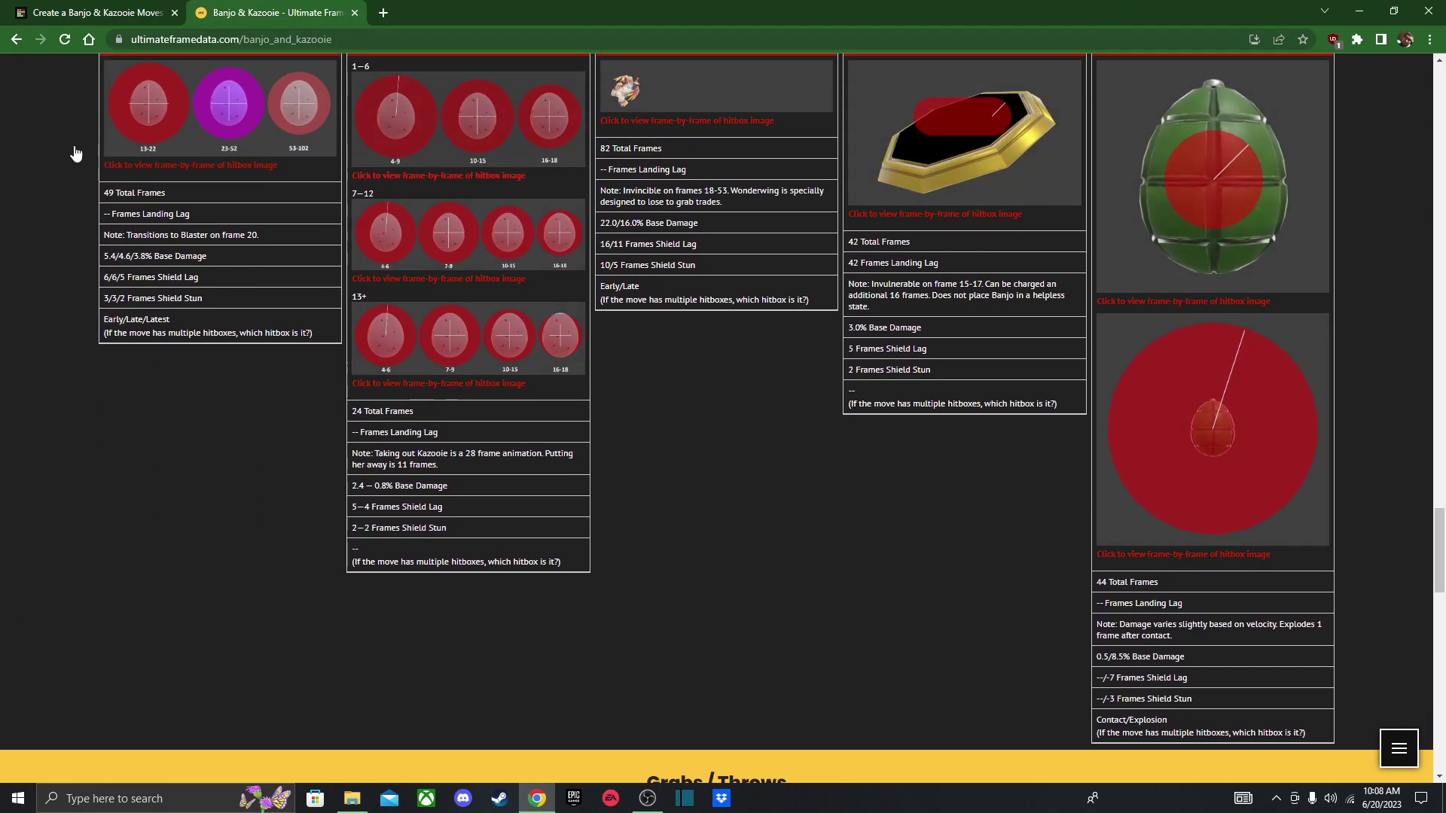
left_click(131, 12)
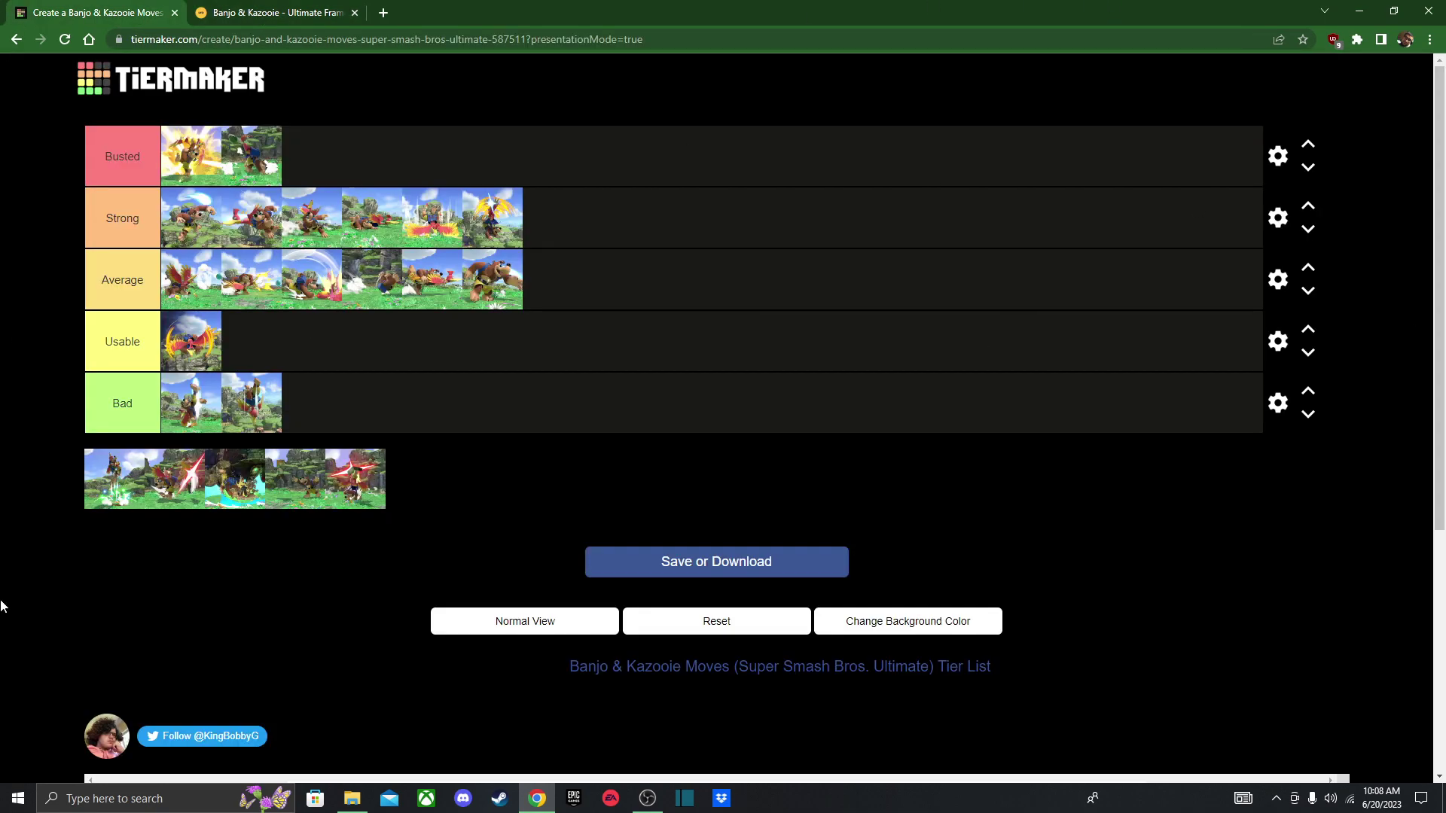
left_click_drag(99, 485, 446, 106)
- Recheck the special move frame data and move the first move in the Strong tier to just before that tier's last move
key("ctrl+Tab")
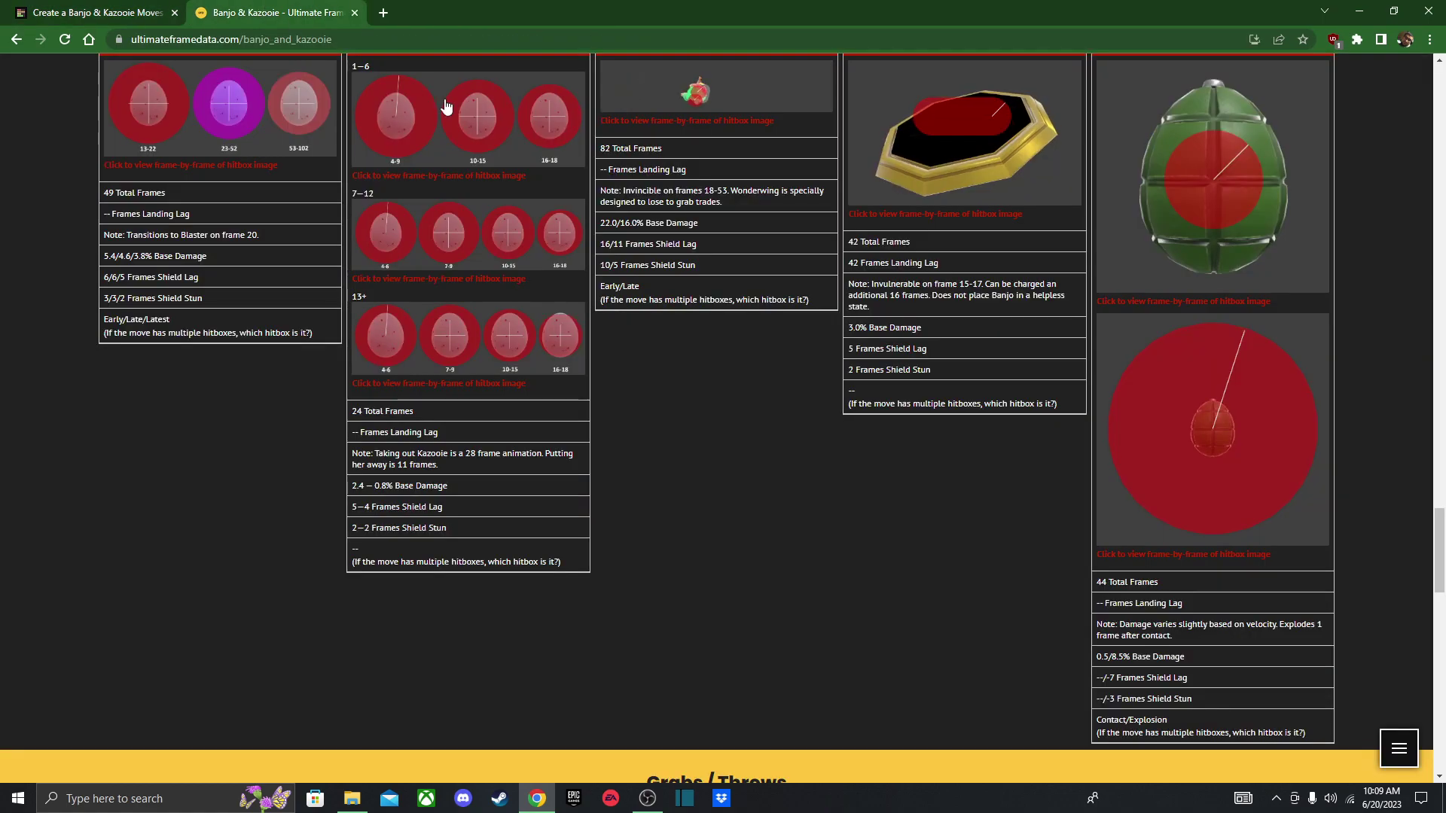
scroll(445, 107, "up", 4)
left_click(8, 6)
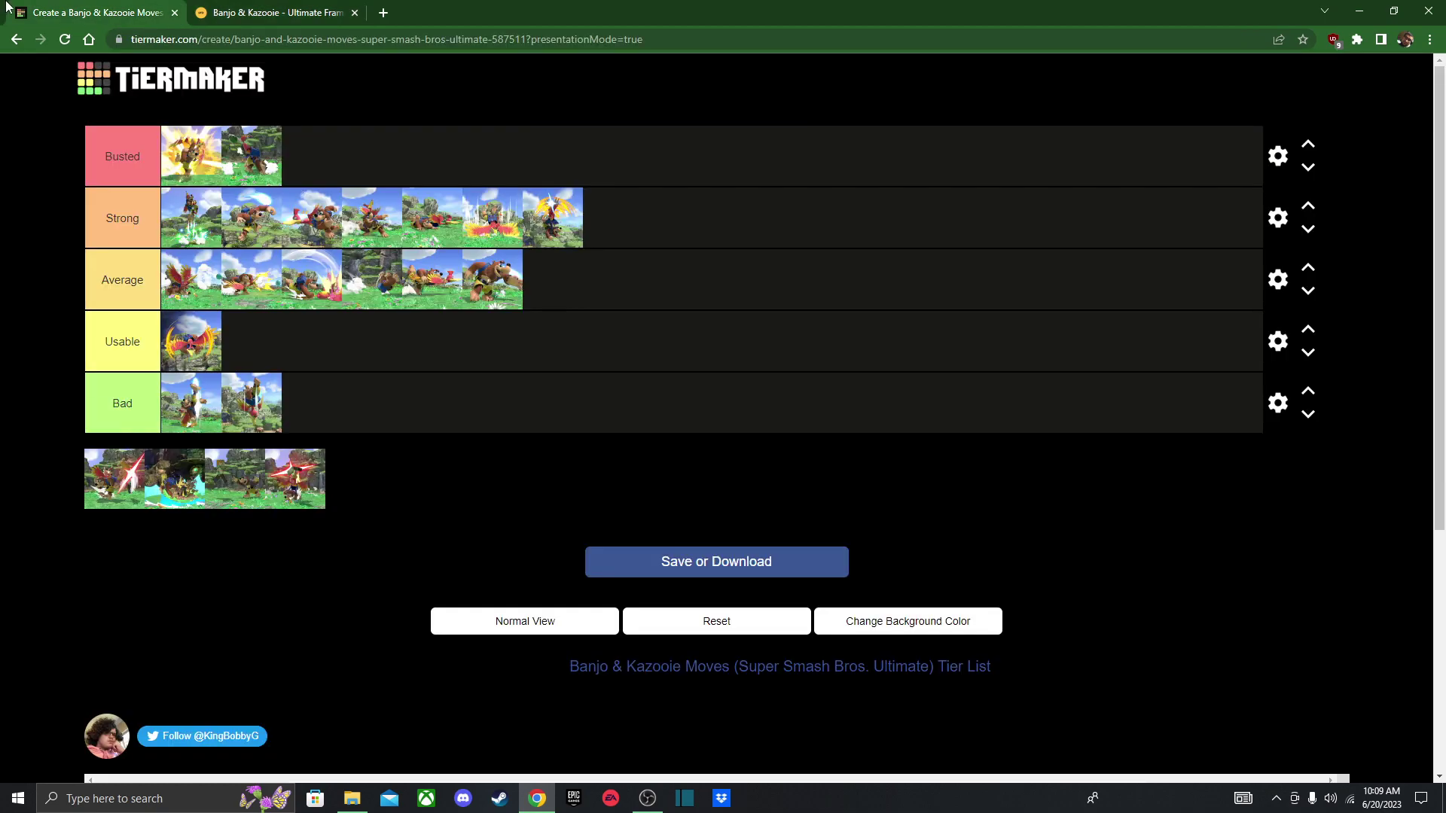
left_click_drag(181, 219, 499, 219)
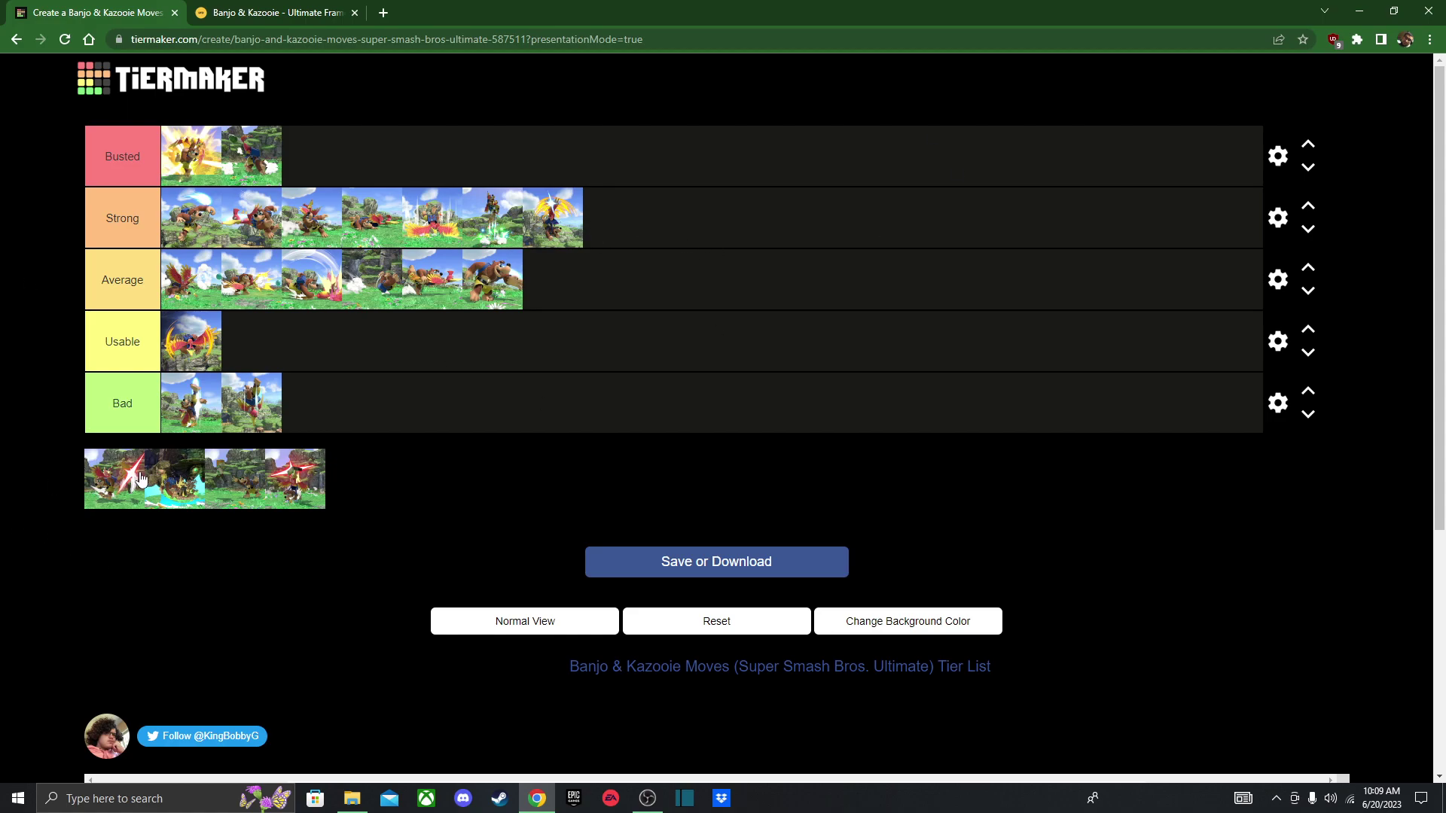
- Rank the next three unranked moves: one at the end of Usable, one at the front of Average, and one third in Strong
left_click_drag(136, 479, 188, 317)
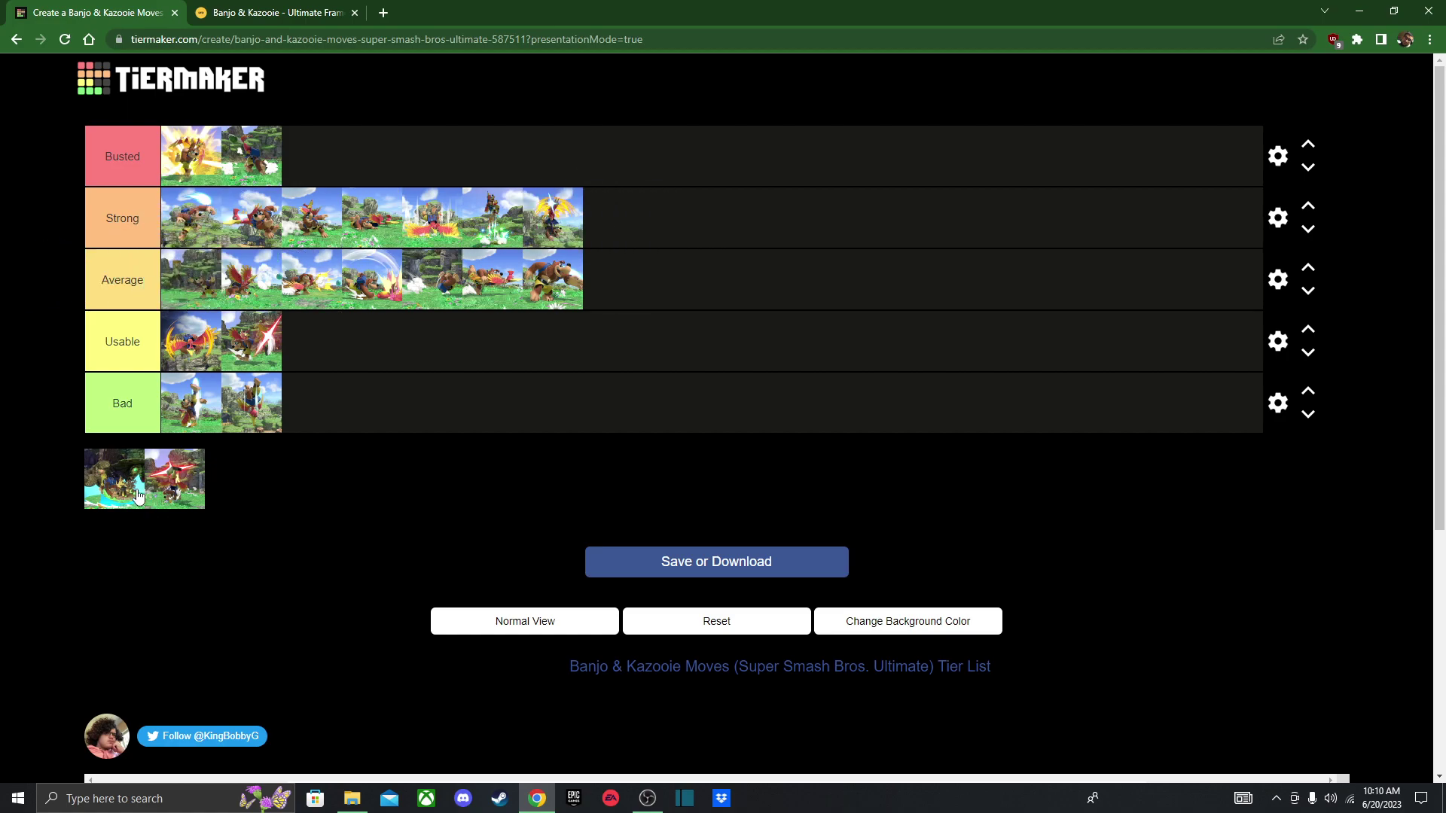
left_click_drag(115, 479, 202, 343)
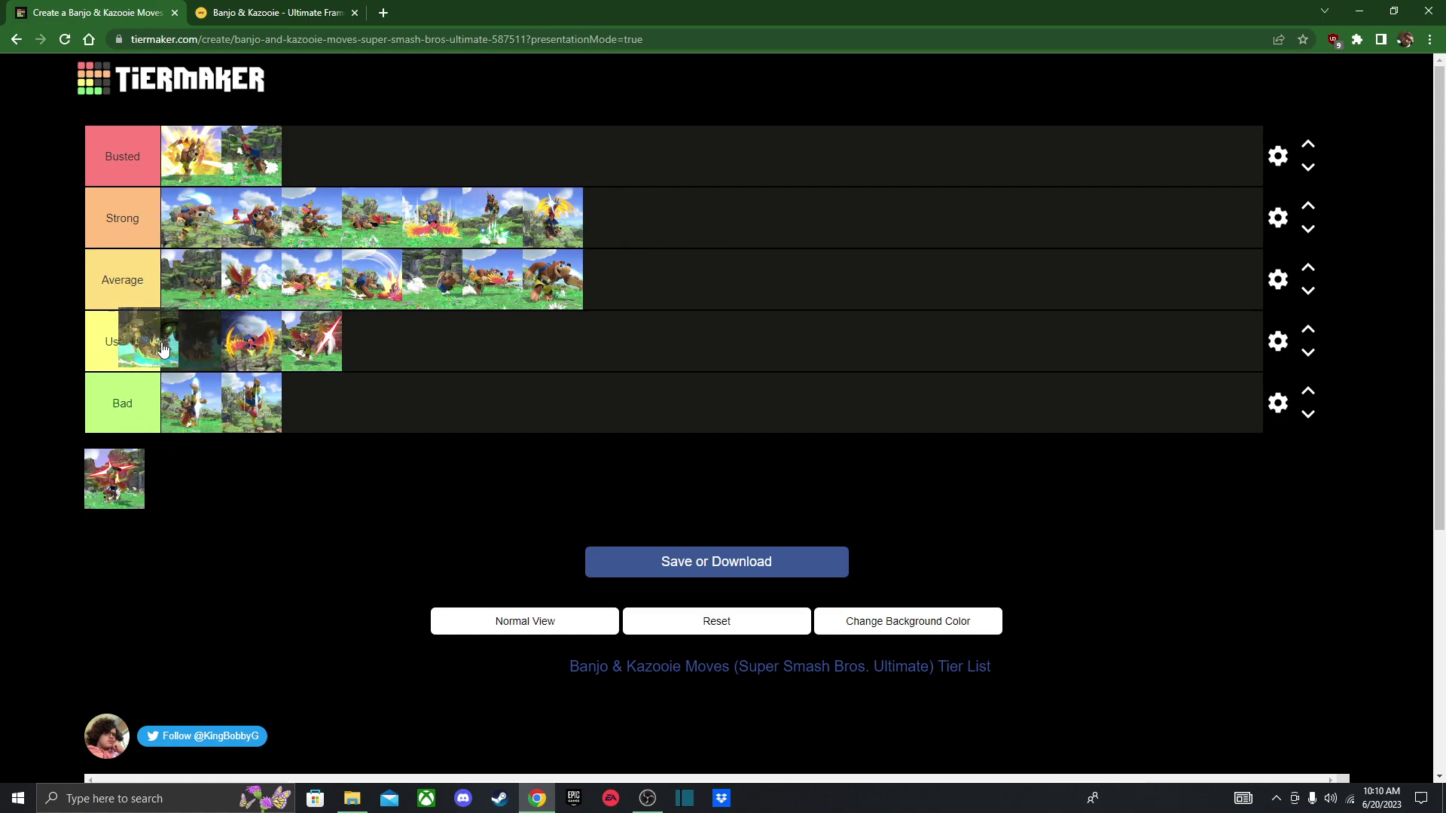
left_click_drag(162, 346, 618, 212)
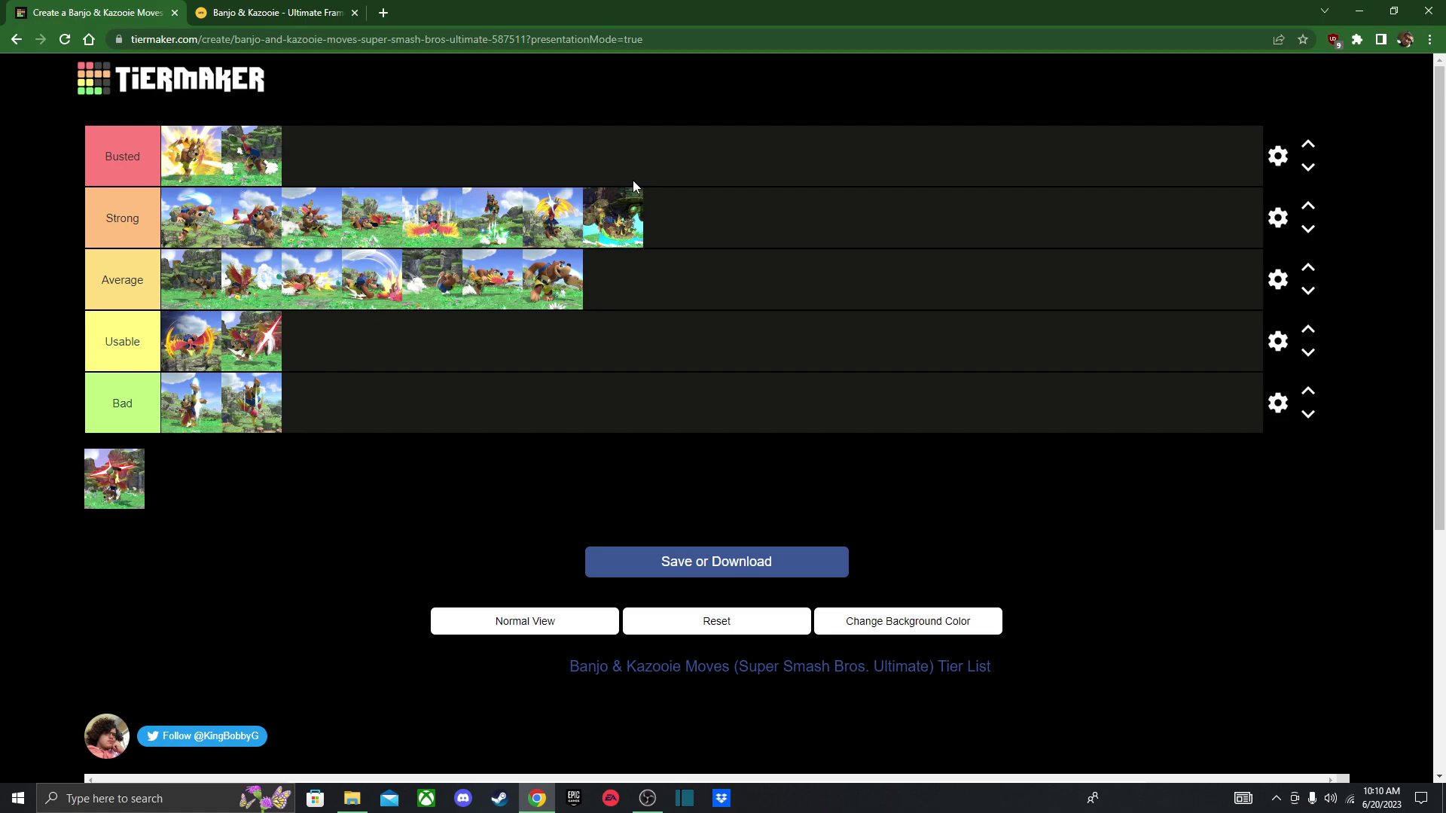
left_click_drag(619, 218, 312, 215)
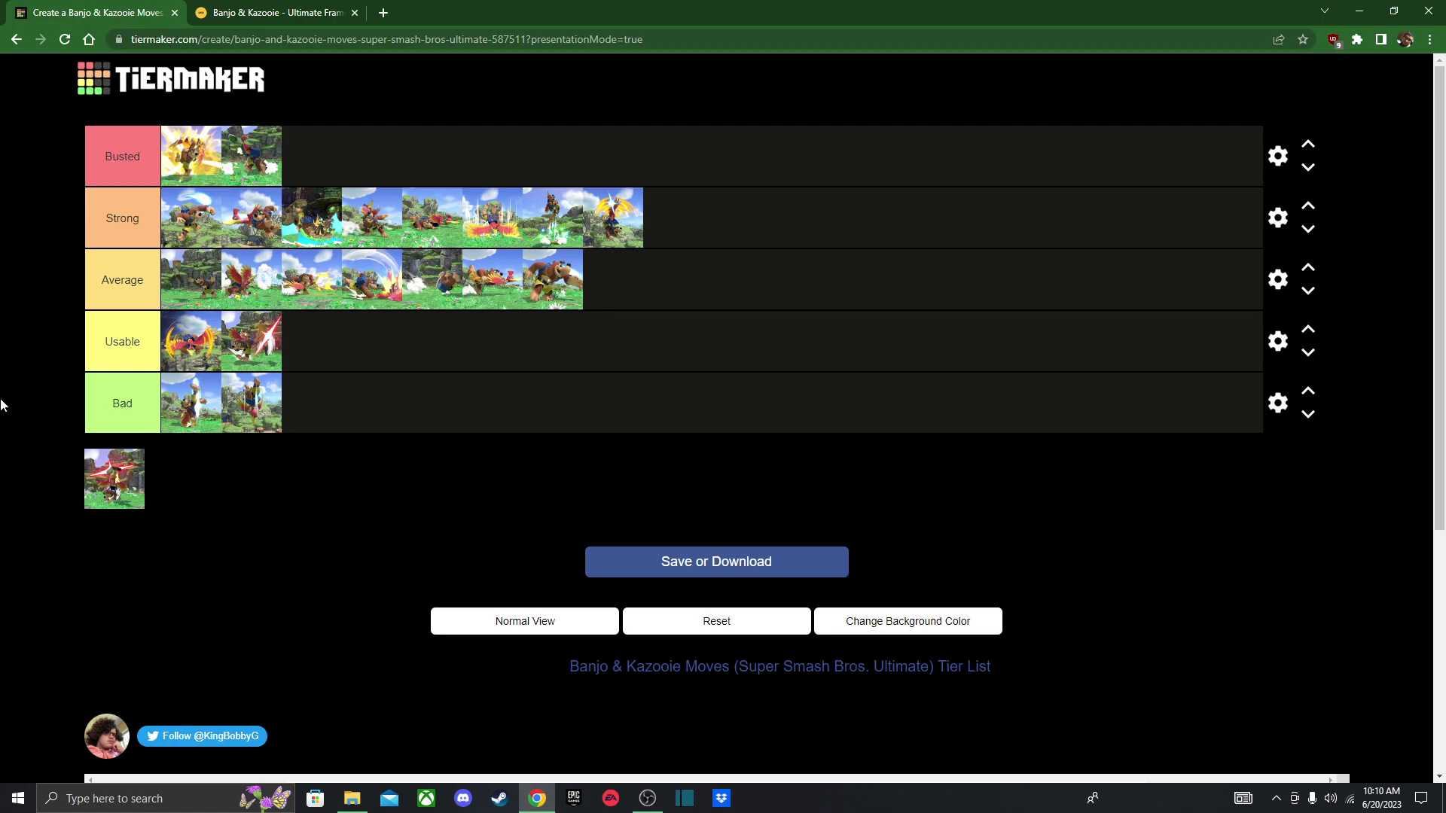
- Place the last unranked move at the front of the Average tier and look over the completed tier list
left_click_drag(118, 488, 192, 279)
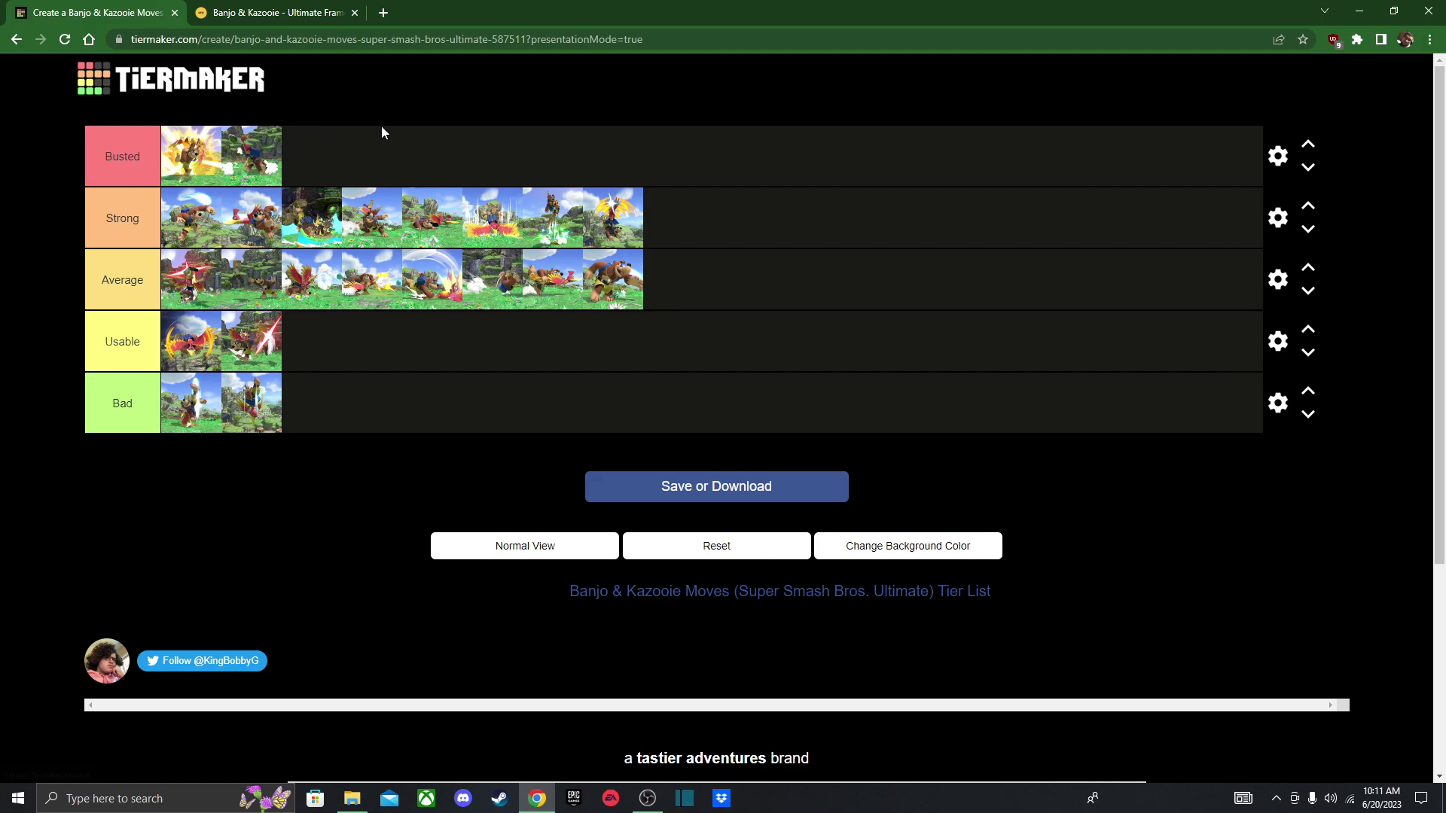
scroll(258, 545, "down", 3)
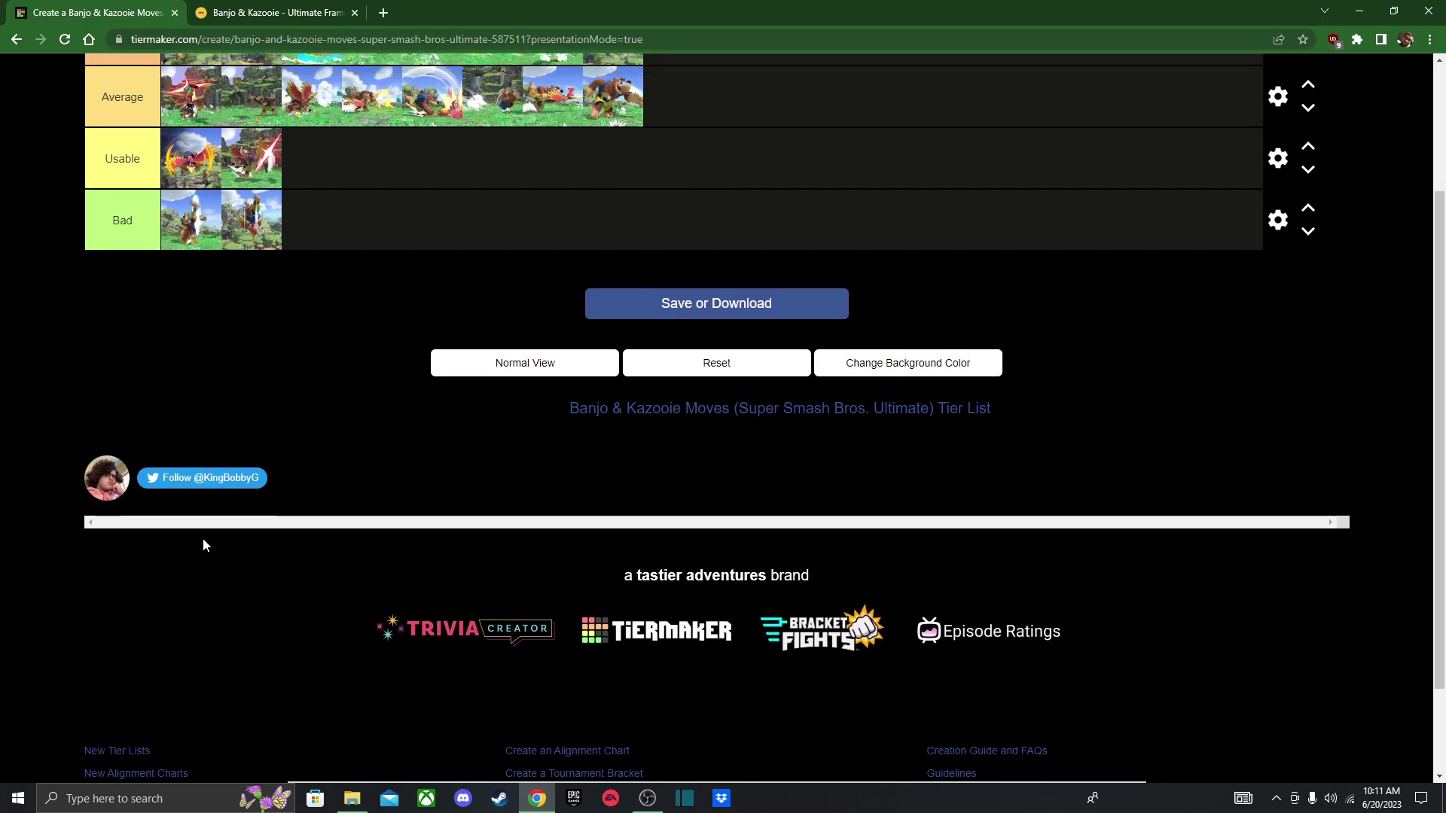
scroll(216, 520, "up", 3)
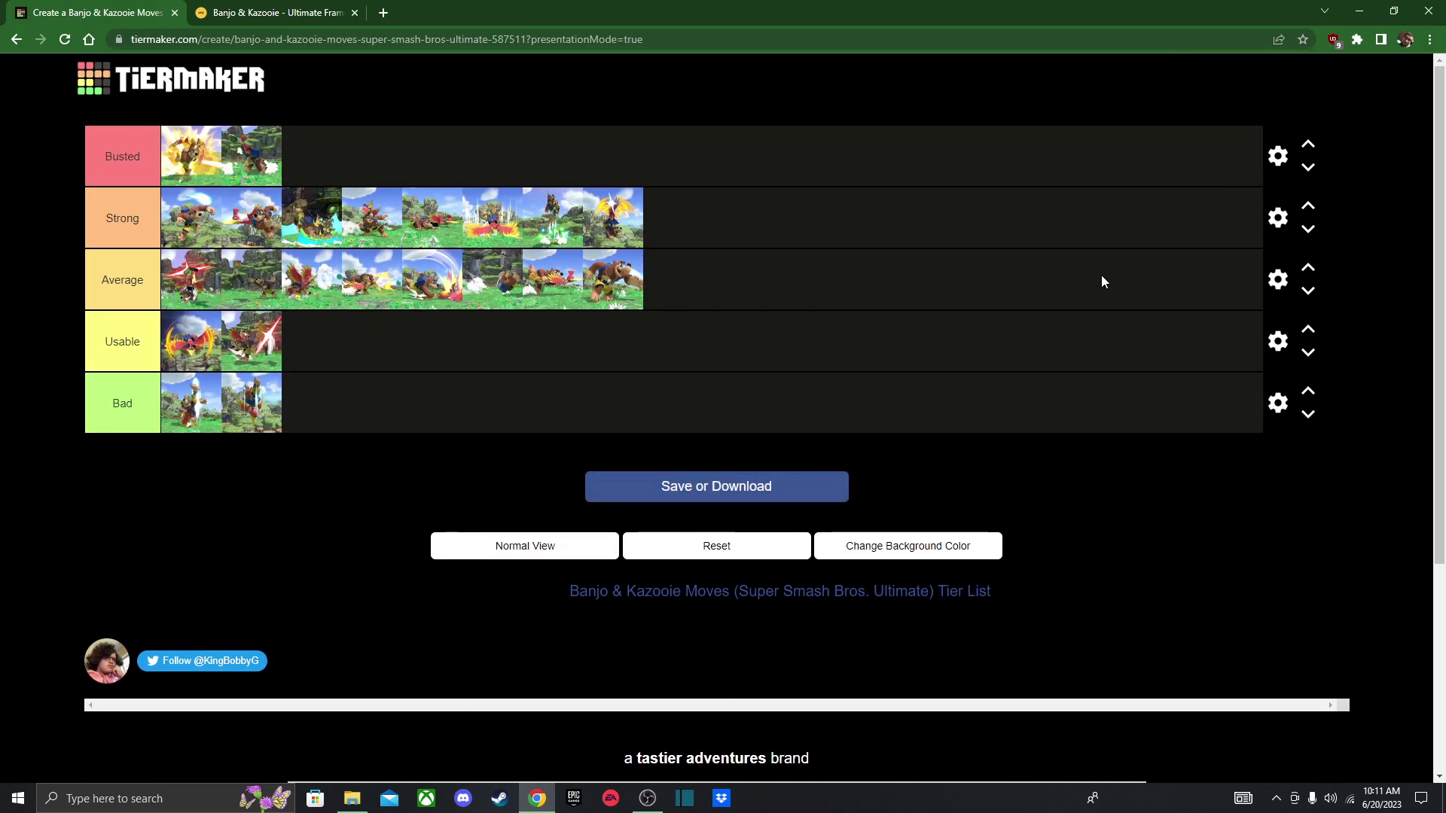